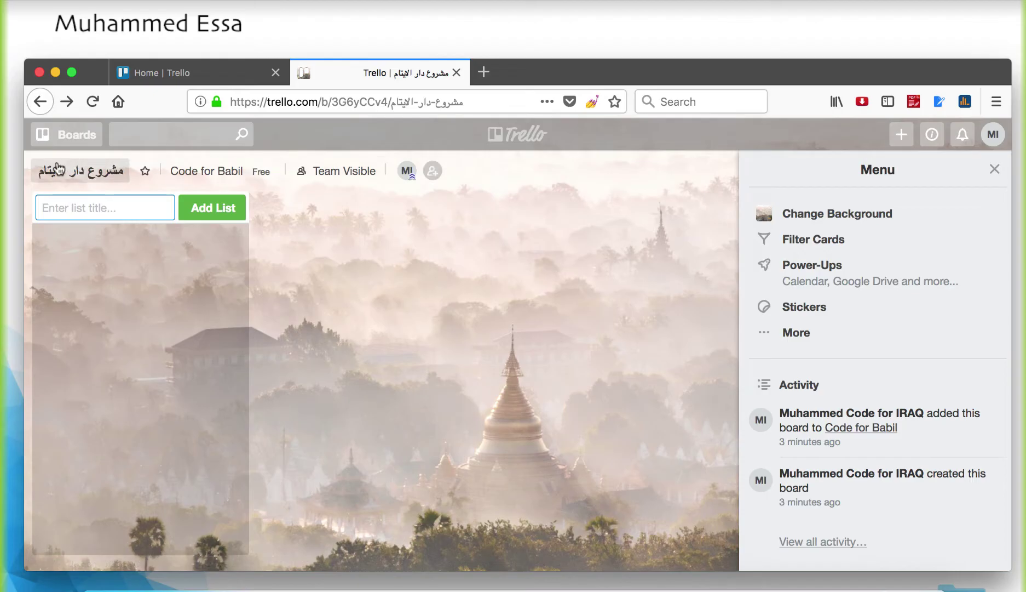
- Browse the boards list, open the test board, and return to the مشروع دار الايتام board
click(84, 135)
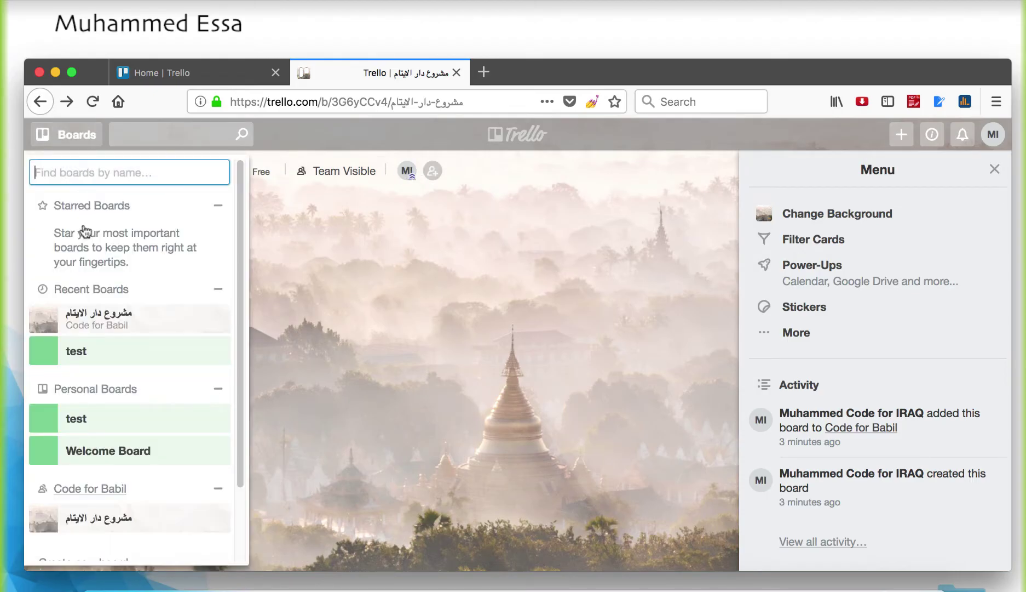
scroll(143, 465, down, 3)
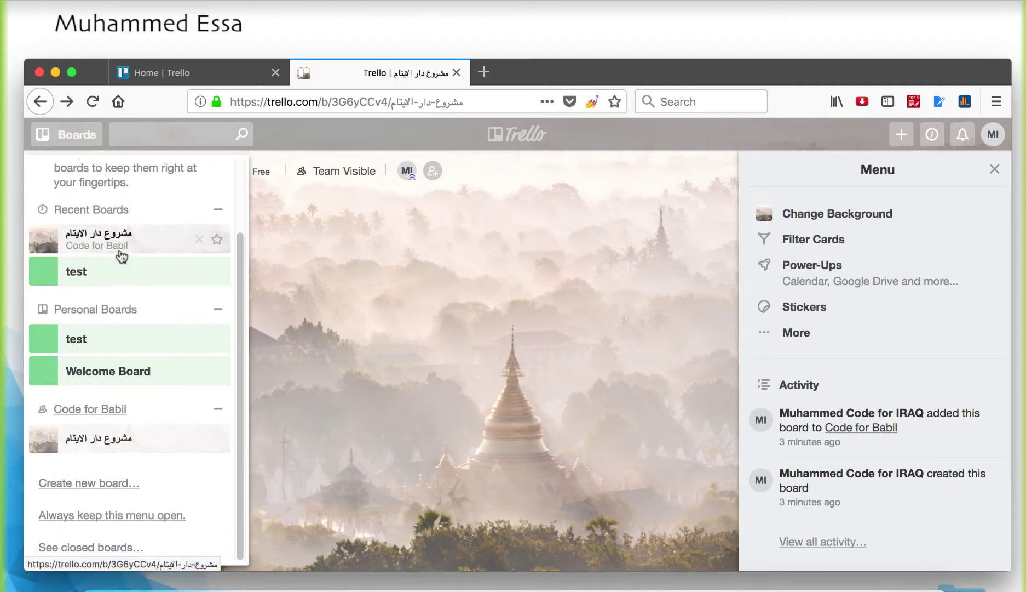
scroll(120, 262, up, 3)
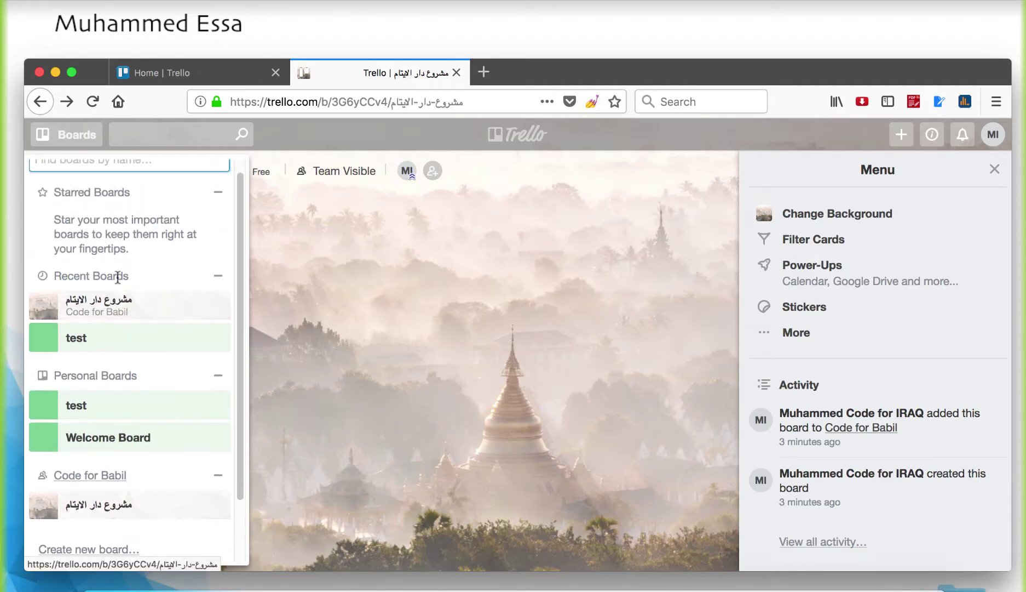
click(112, 344)
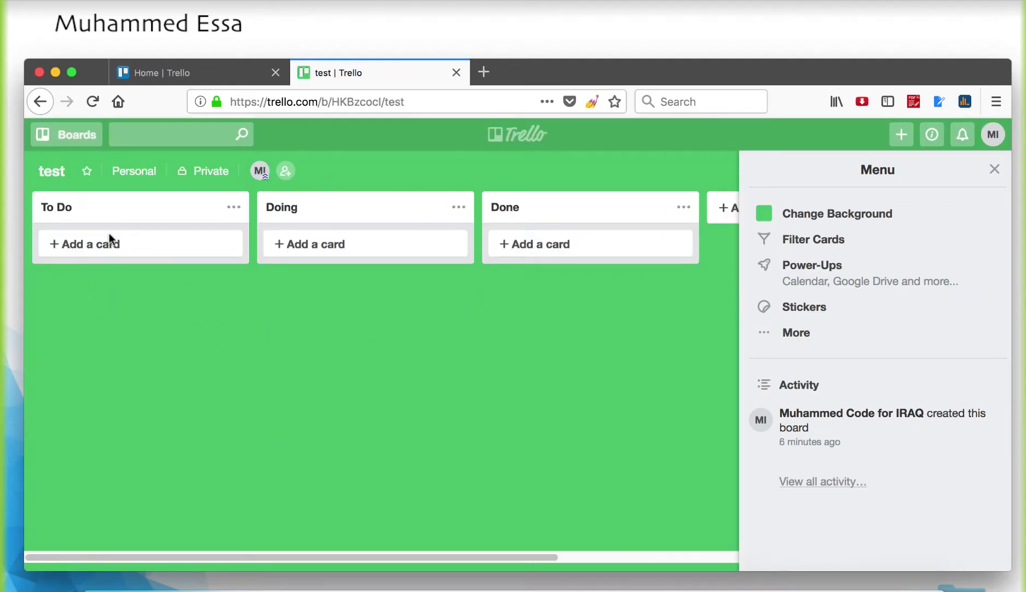
click(82, 134)
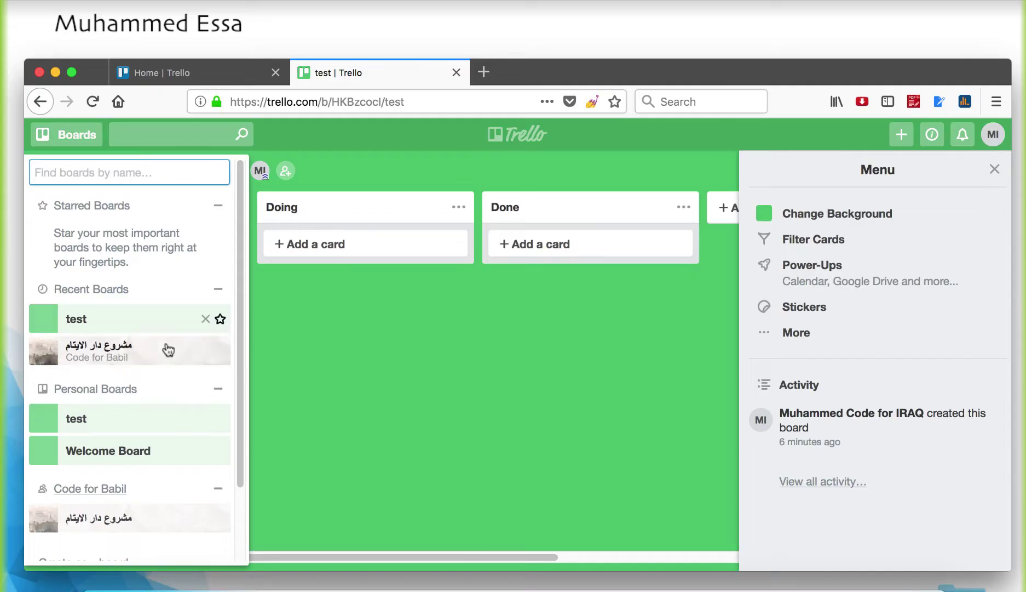
click(150, 352)
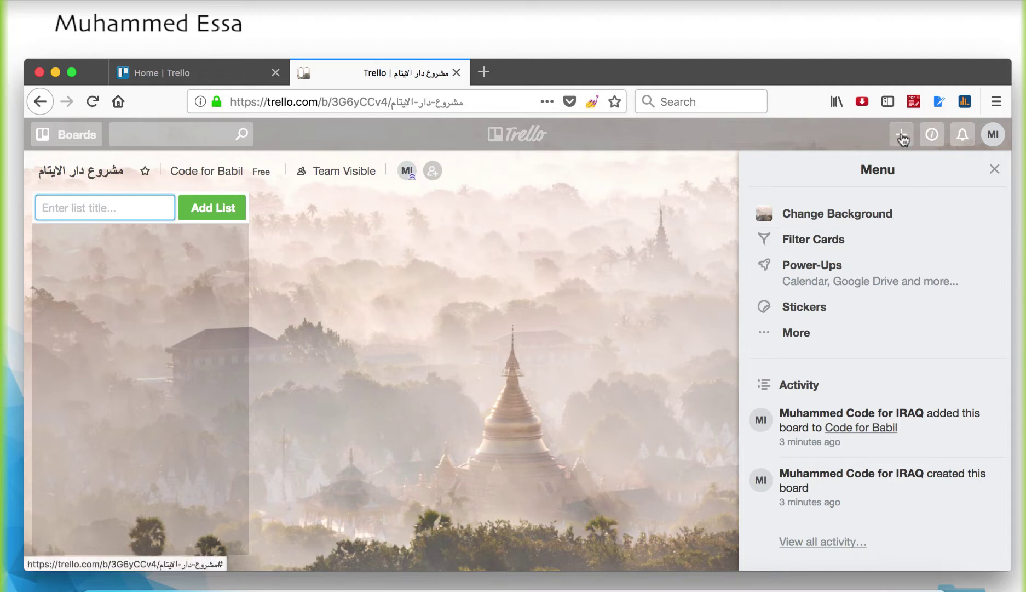
- Examine the saved searches and the operators suggested for refining a Trello search, such as is:archived and has:attachments
click(219, 134)
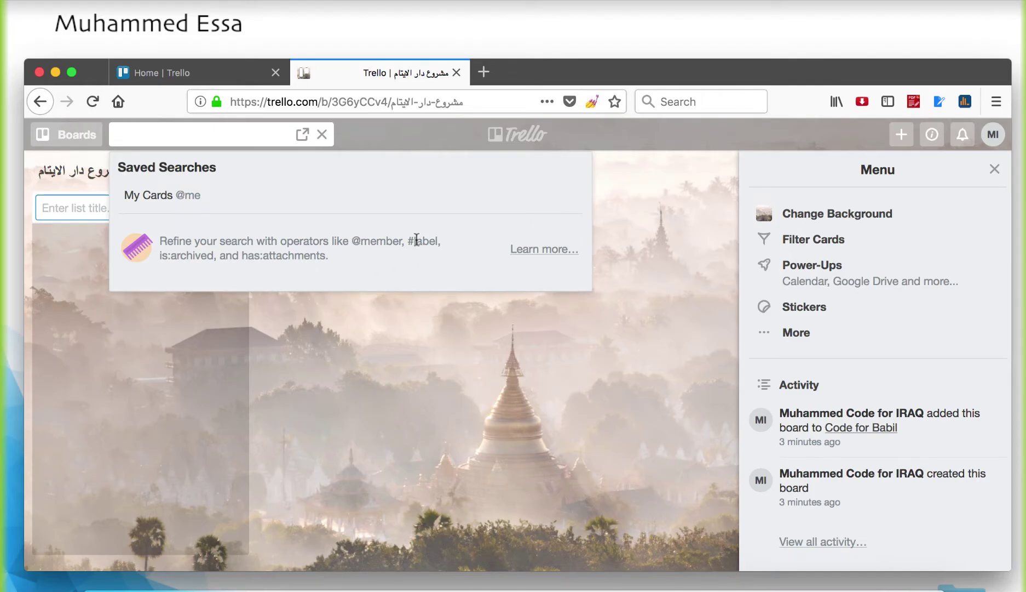
drag(264, 252, 332, 255)
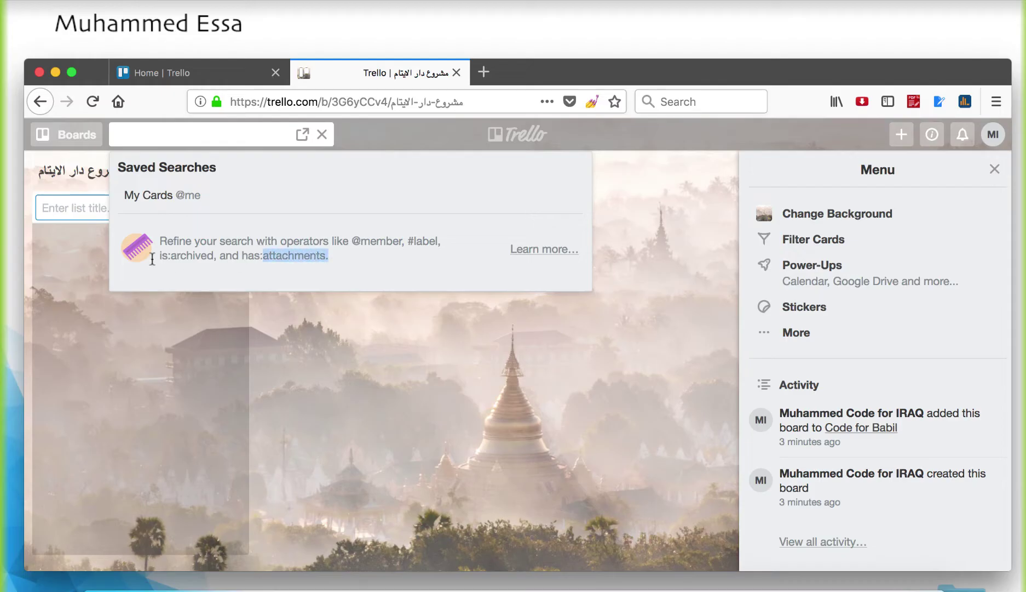
drag(166, 256, 234, 266)
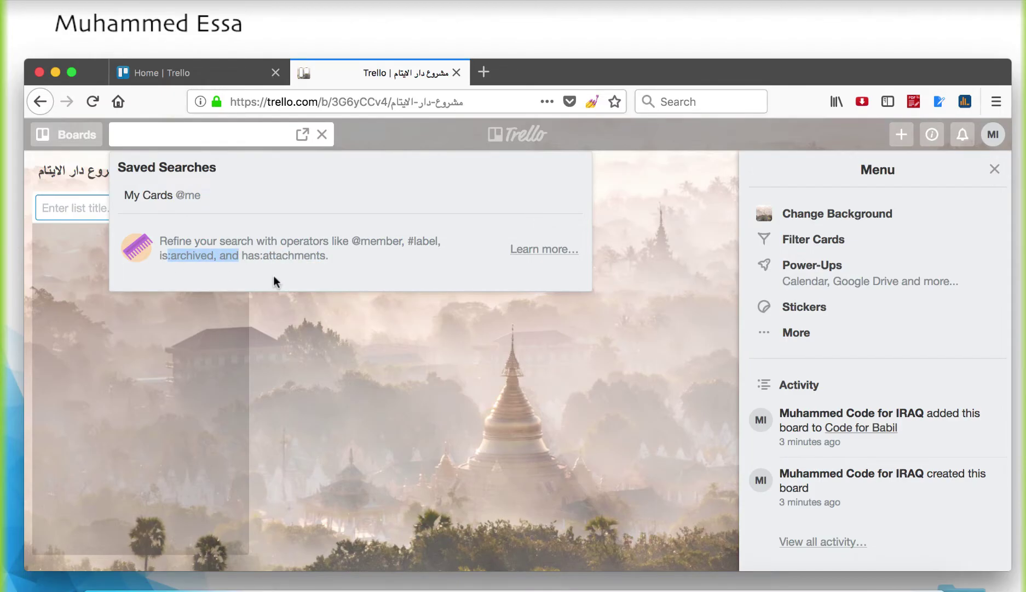
click(897, 154)
- Look over the options for creating boards and teams, and check the information tips
click(901, 136)
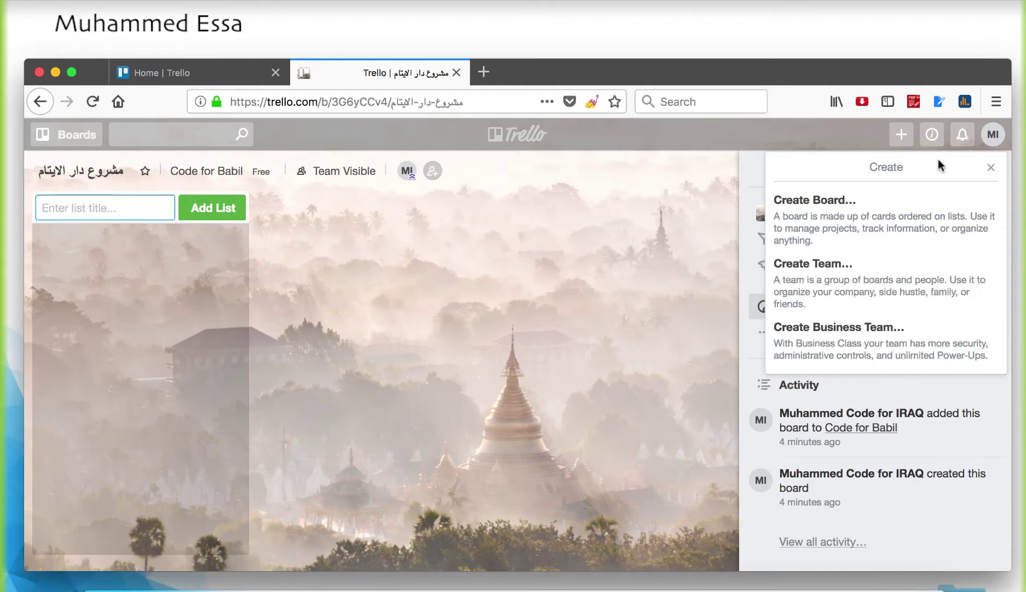
click(932, 135)
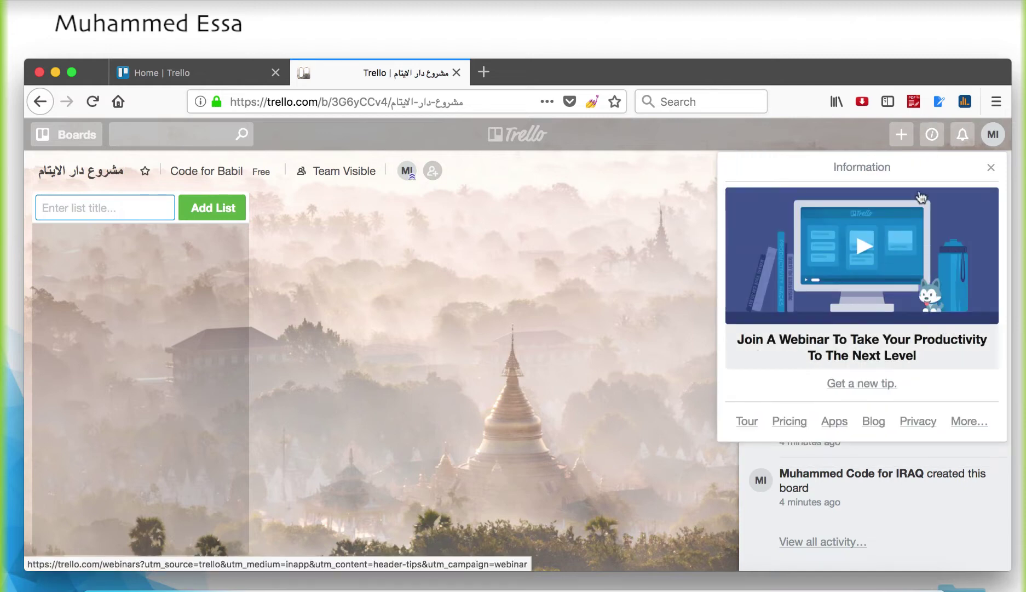
click(933, 135)
- View the notifications past the new-look introduction, and close them
click(967, 138)
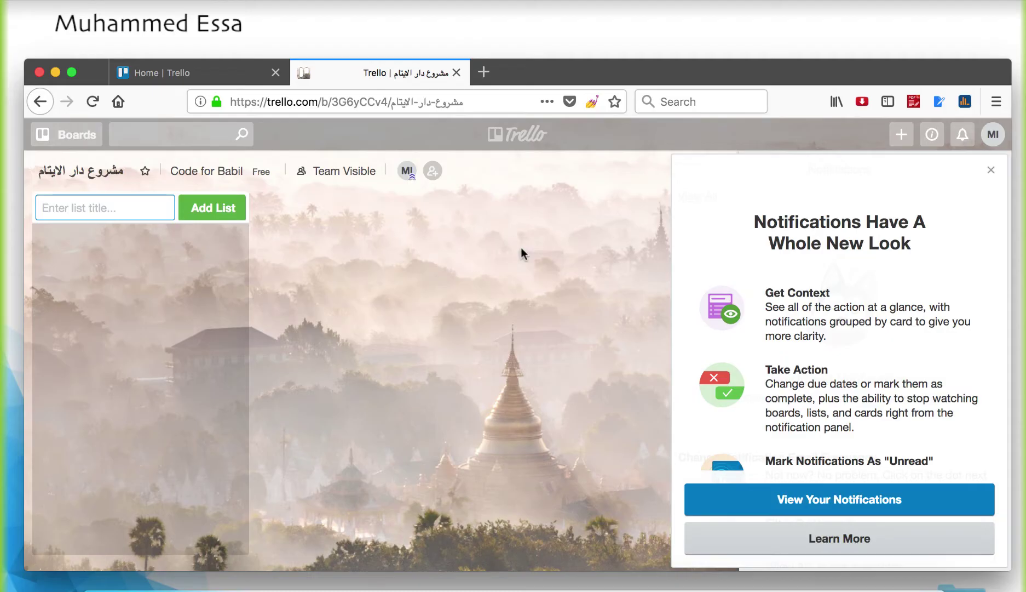
click(821, 499)
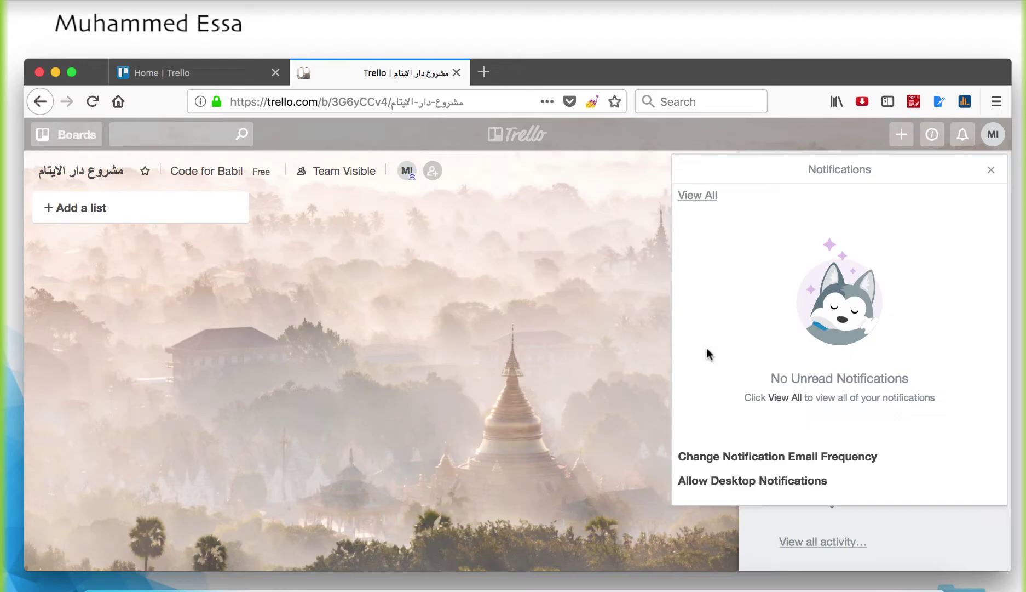
click(631, 326)
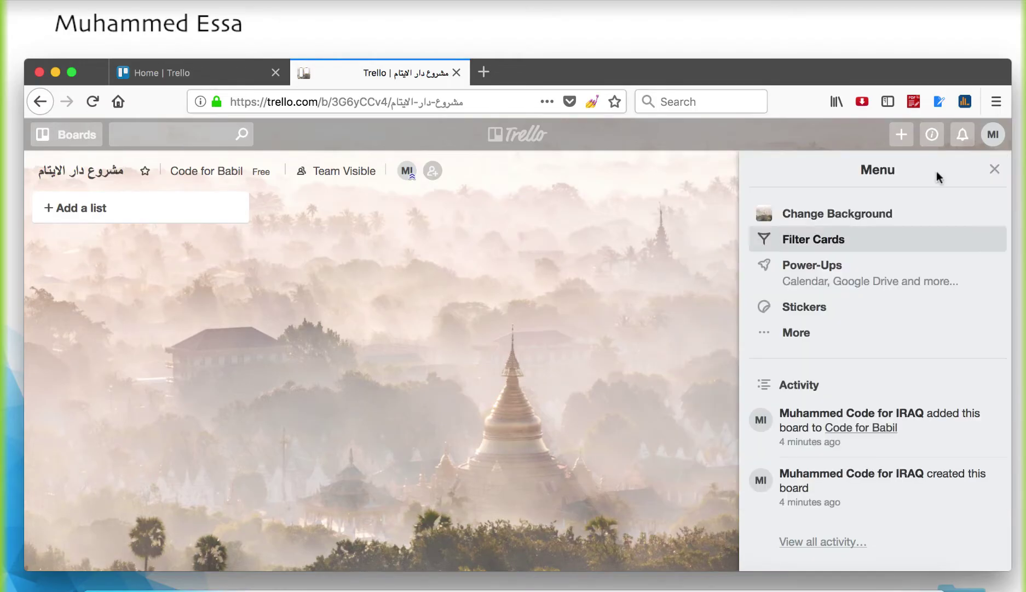
- Check the account options, and hide and reshow the board menu
click(994, 135)
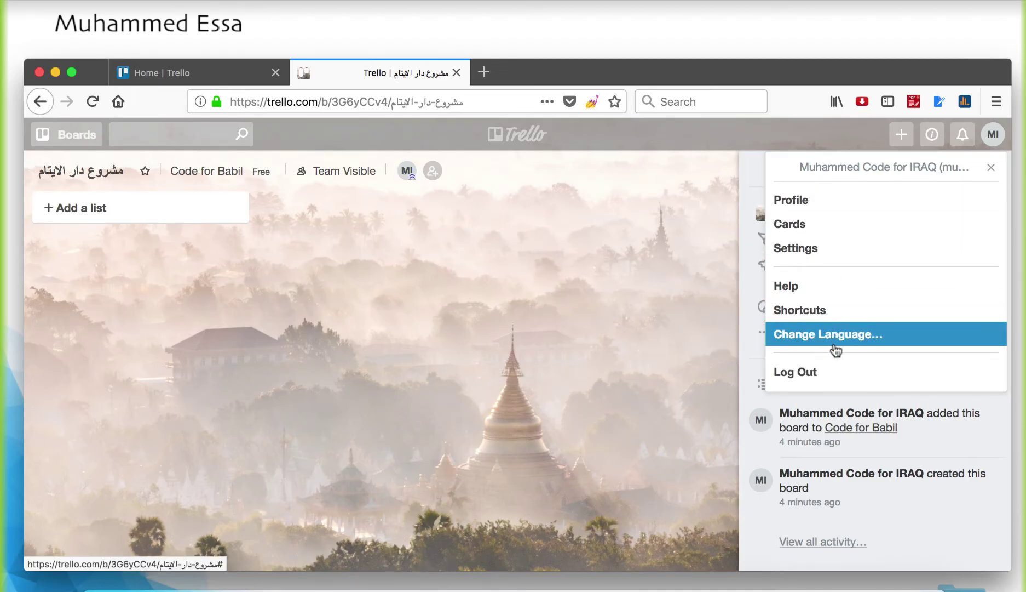
click(690, 322)
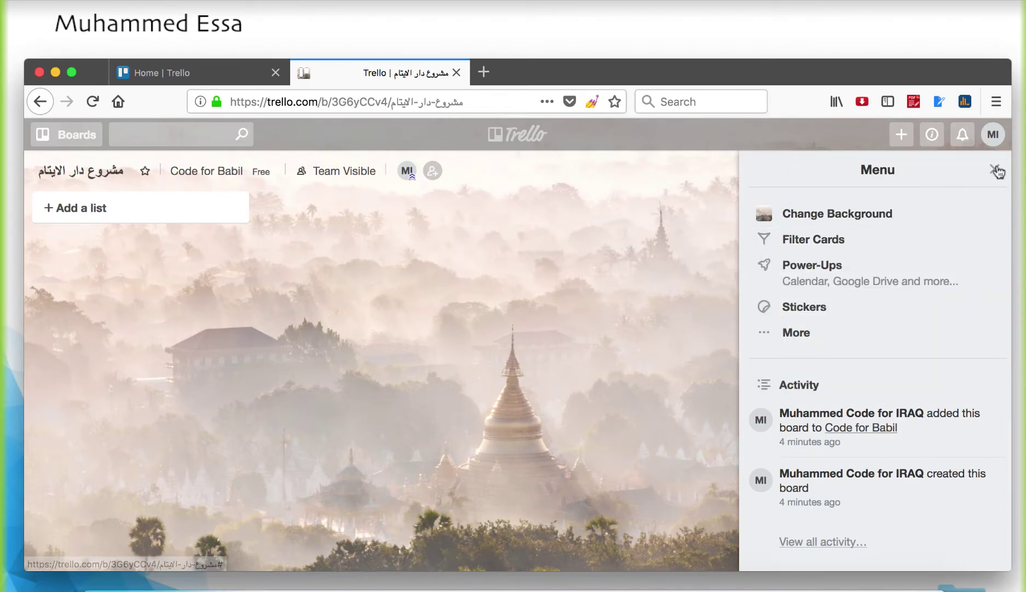
key(w)
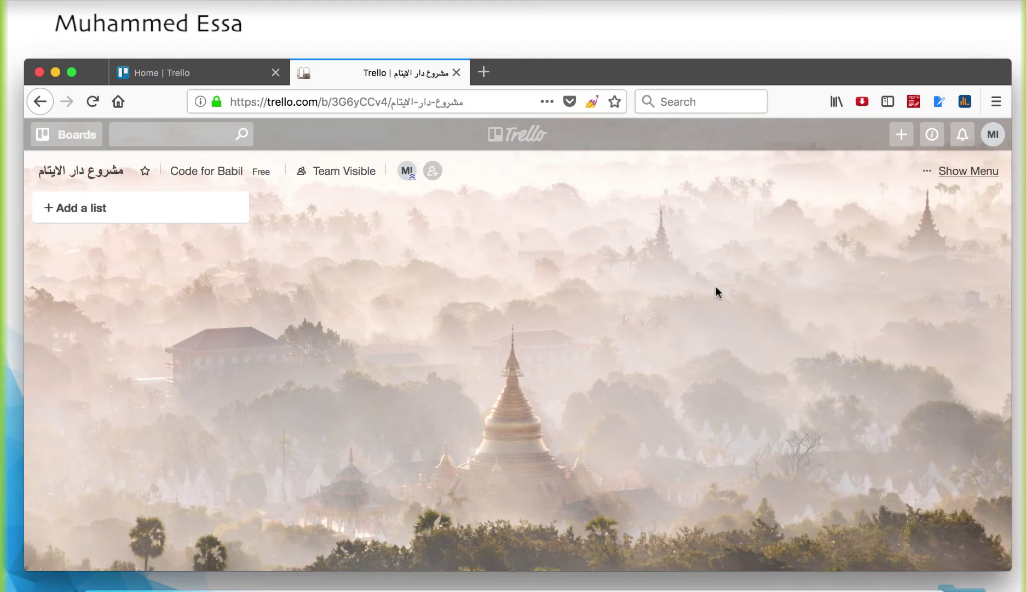
click(961, 171)
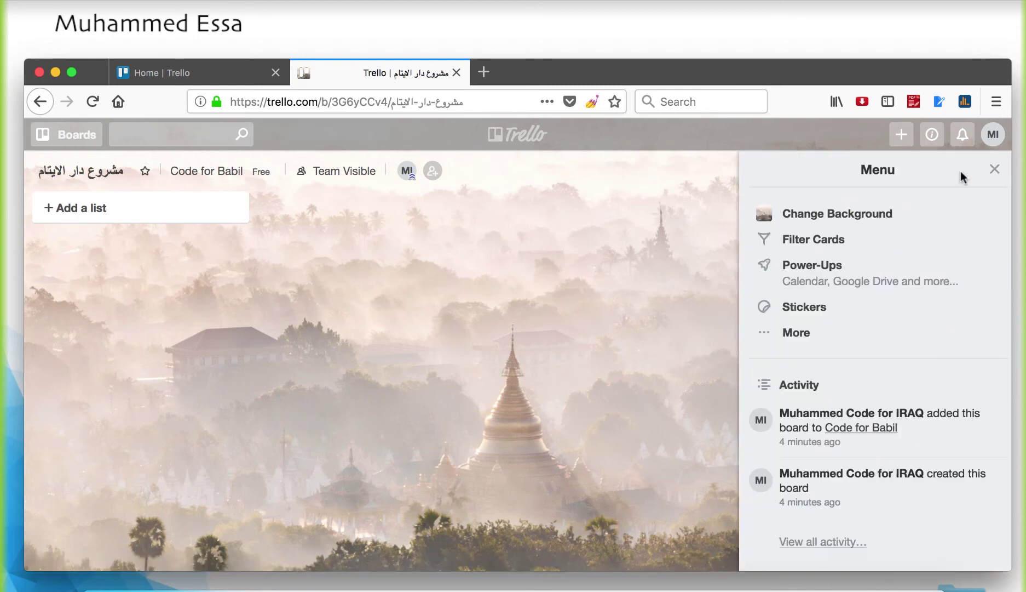
- Change the board background to the Unsplash photo of dark clouds reflected on a beach, browse more photos, and return to the board menu
click(860, 219)
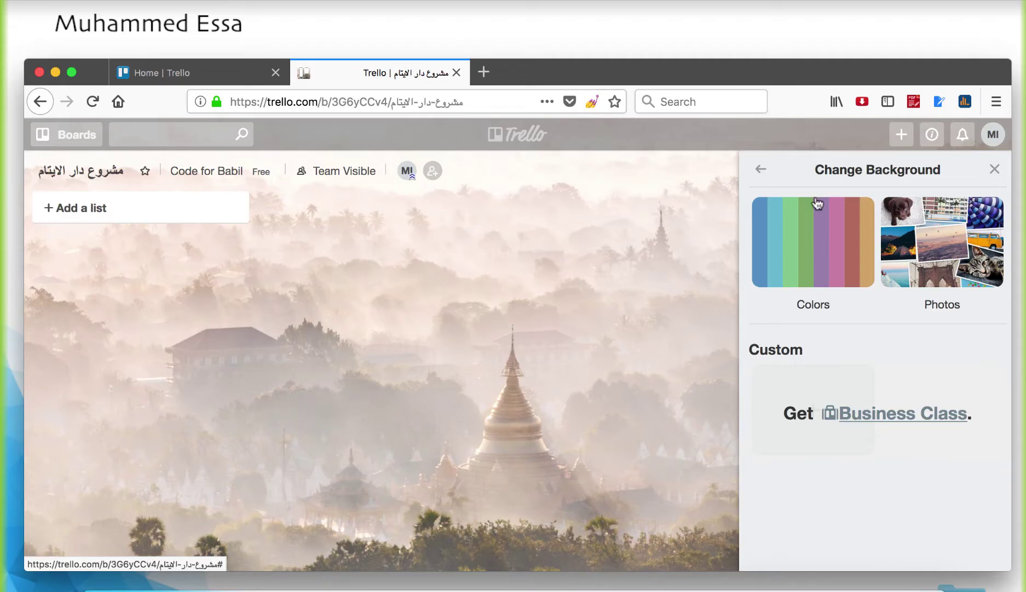
click(926, 238)
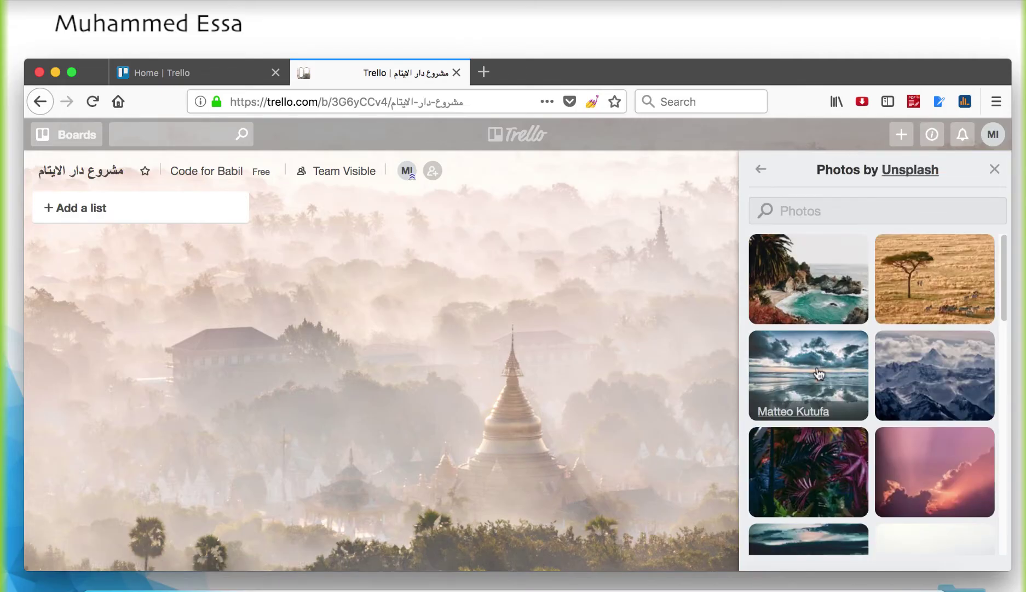
click(819, 373)
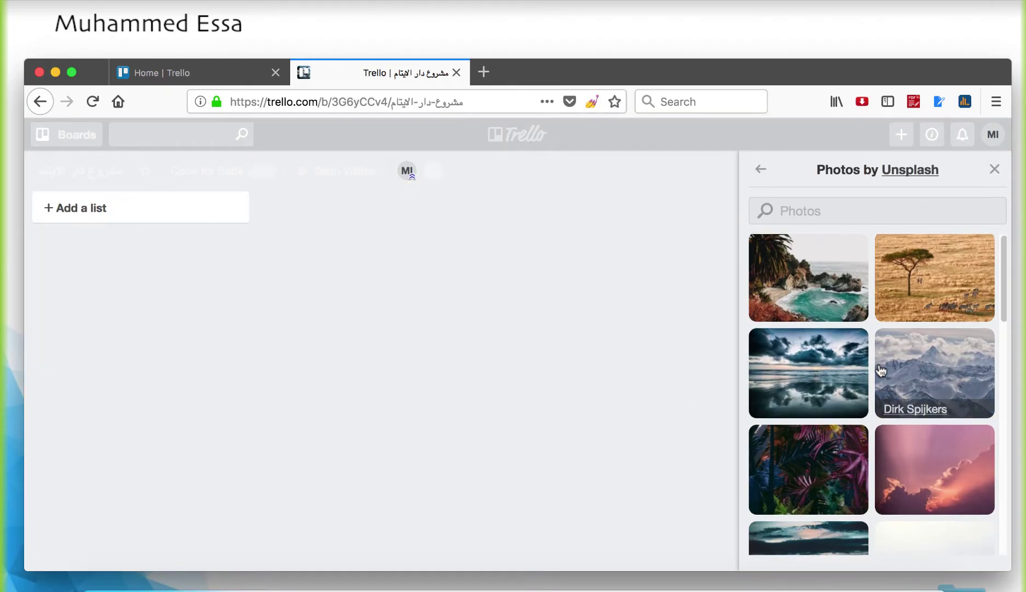
scroll(871, 373, down, 3)
scroll(870, 373, down, 3)
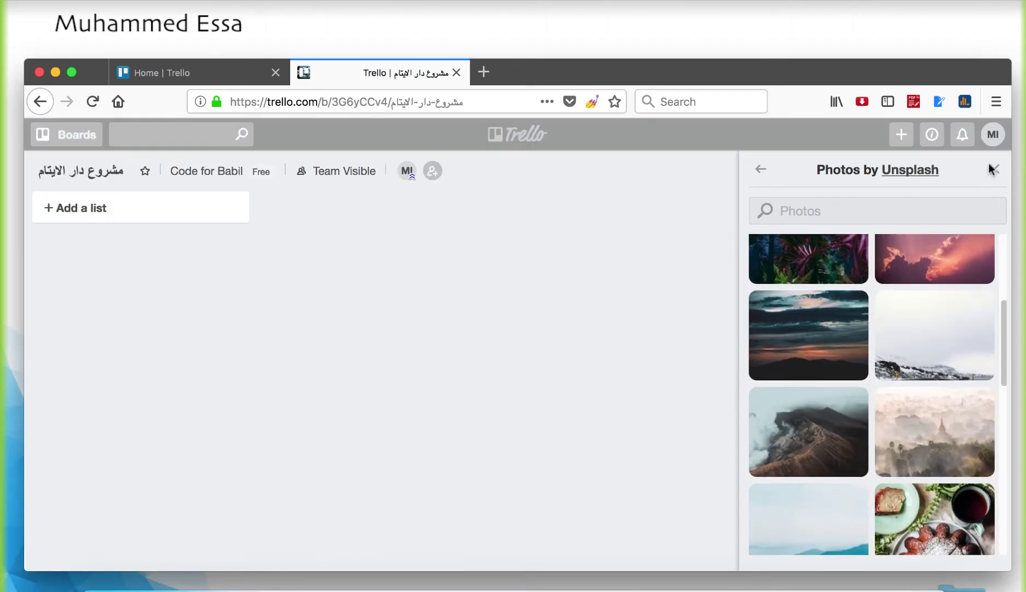
click(762, 170)
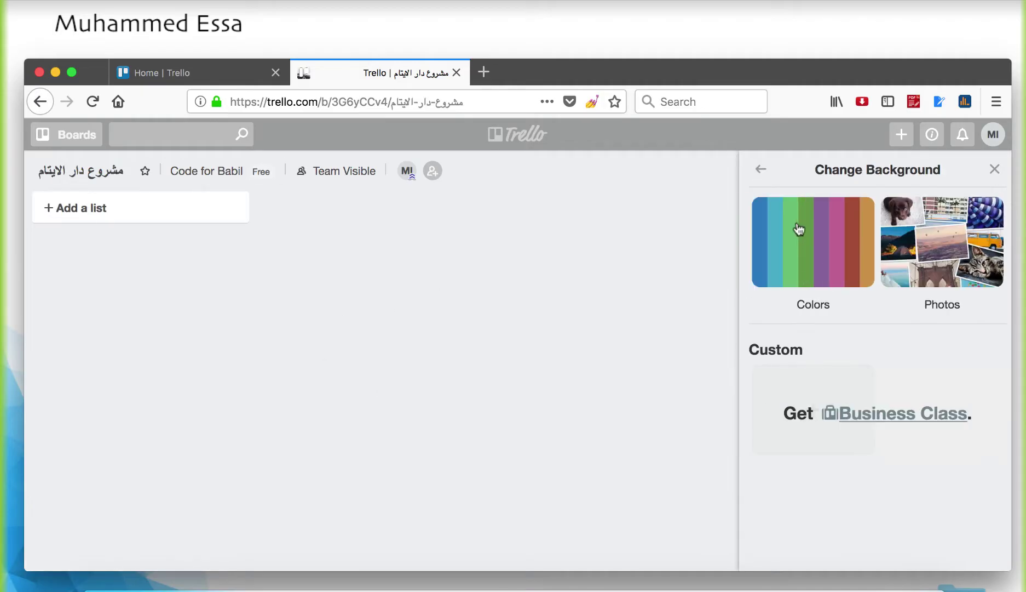
click(762, 170)
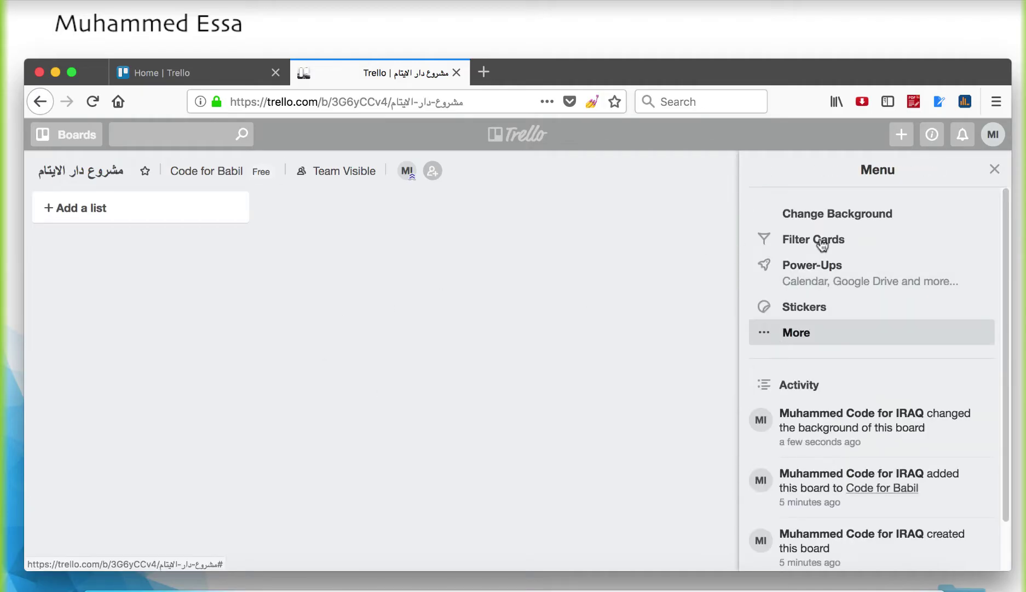
- Review the card filter options for labels, members and due dates
click(870, 241)
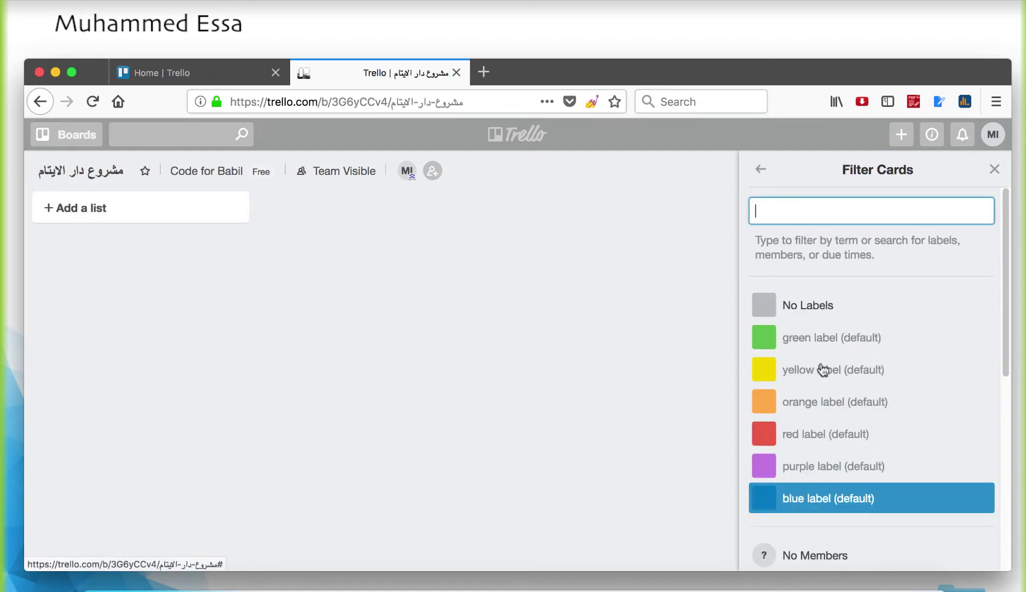
scroll(829, 377, down, 6)
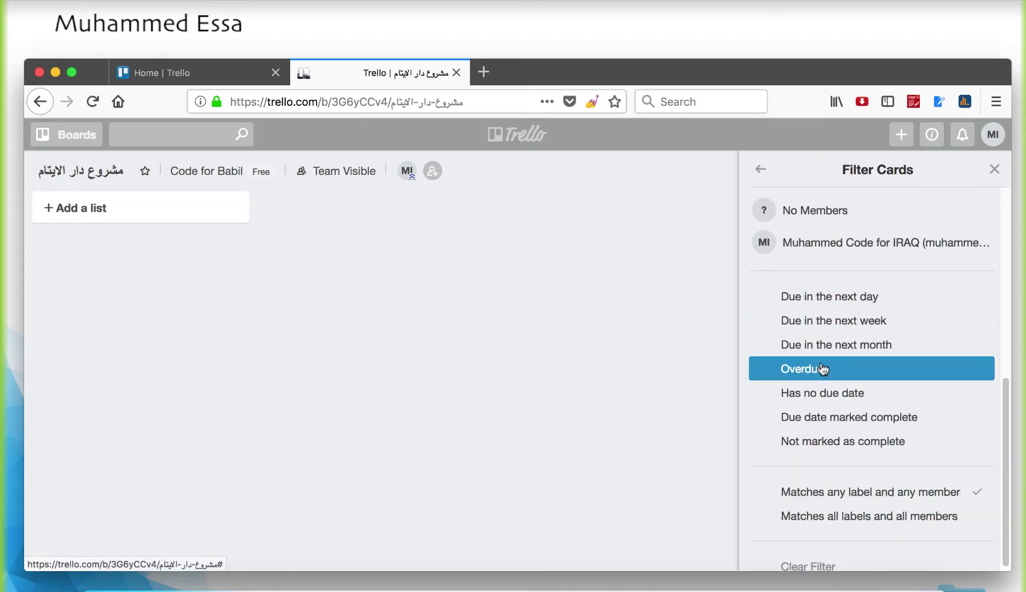
click(761, 169)
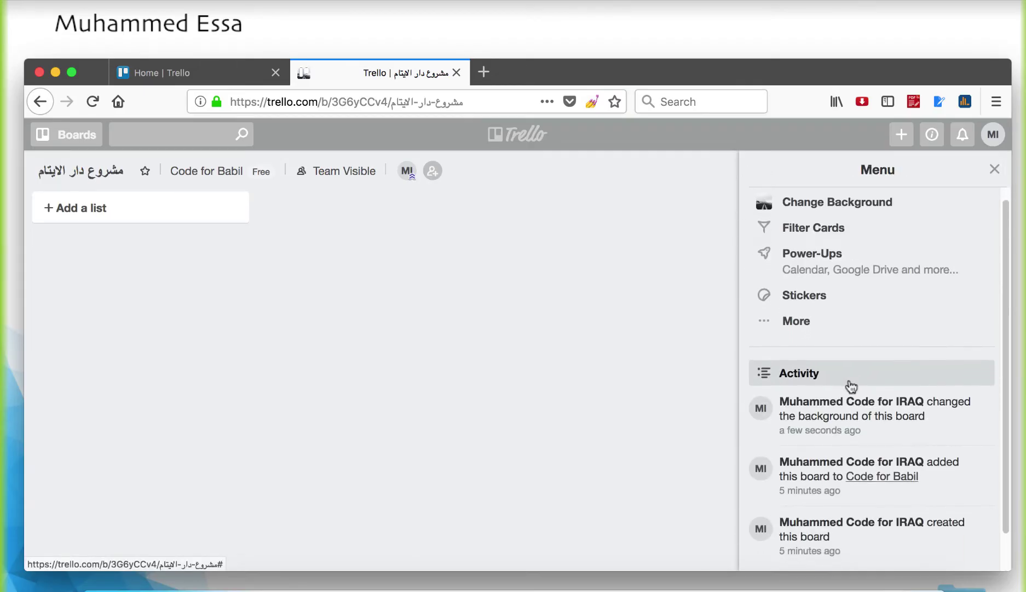
- Review the board's activity history and its additional options, down to the board link
scroll(848, 385, down, 2)
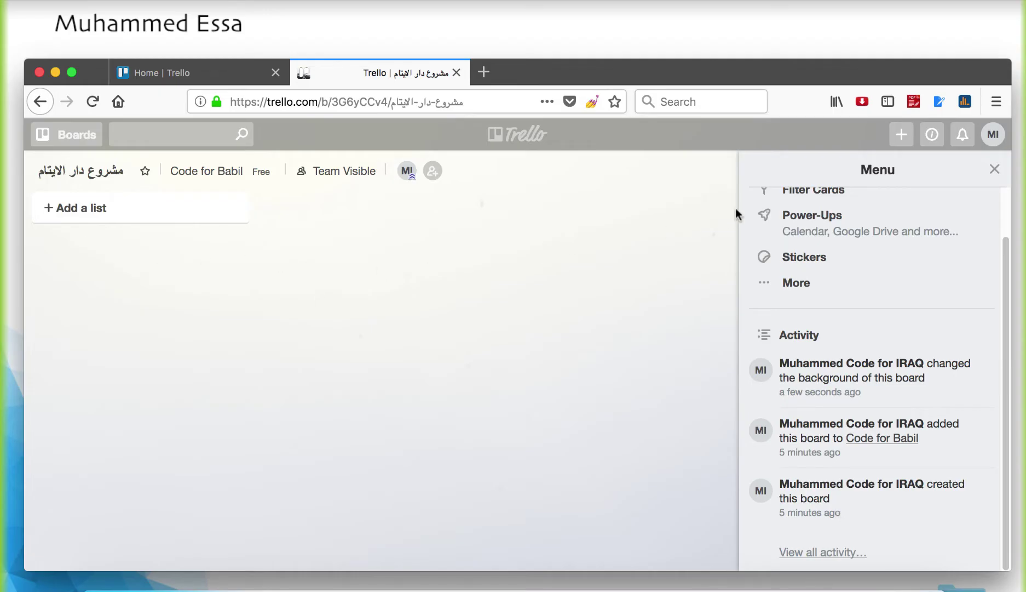
scroll(832, 323, up, 2)
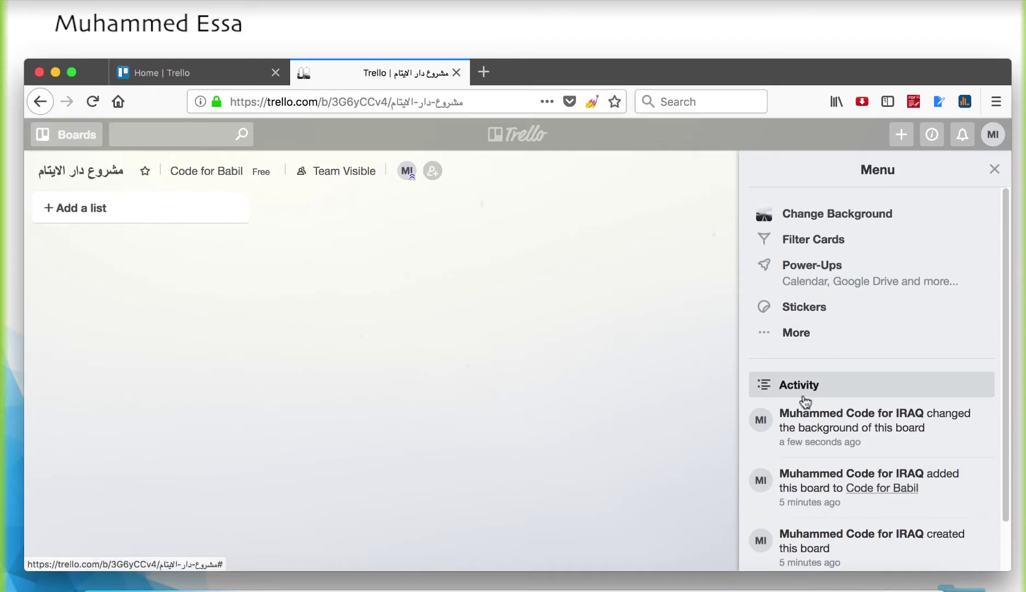
click(800, 334)
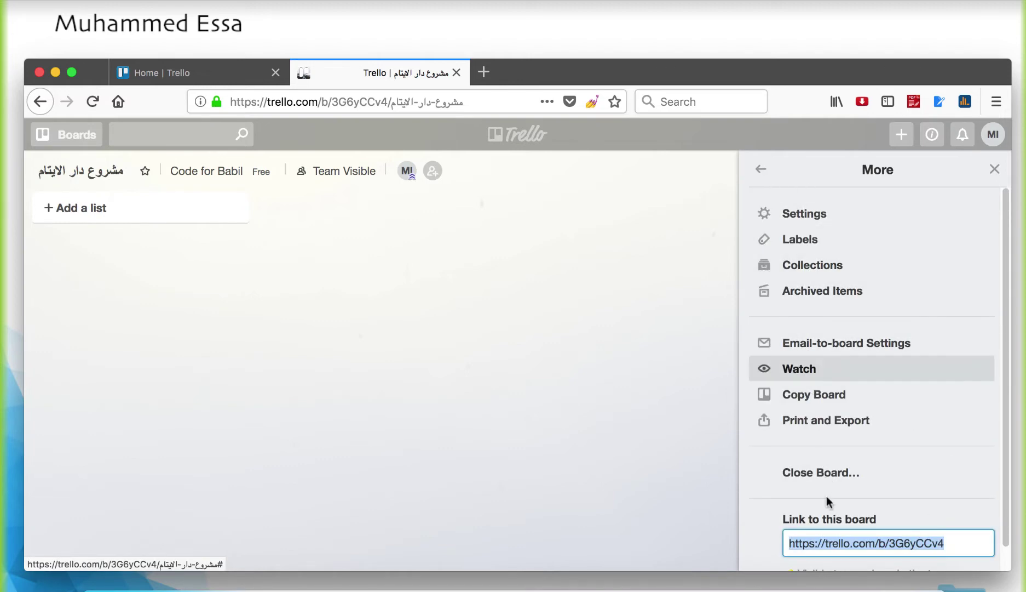
scroll(828, 516, down, 2)
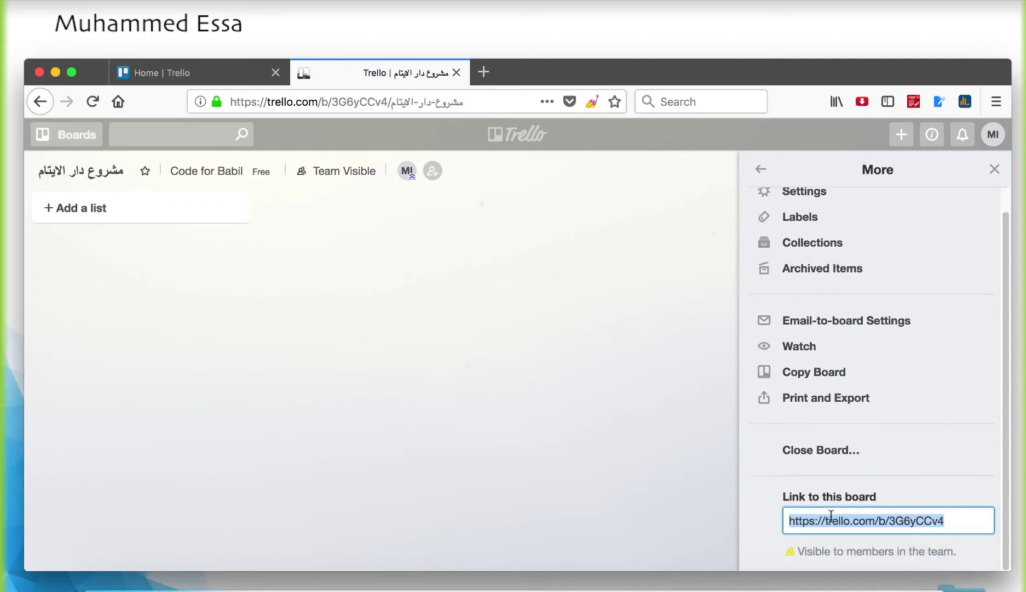
click(759, 167)
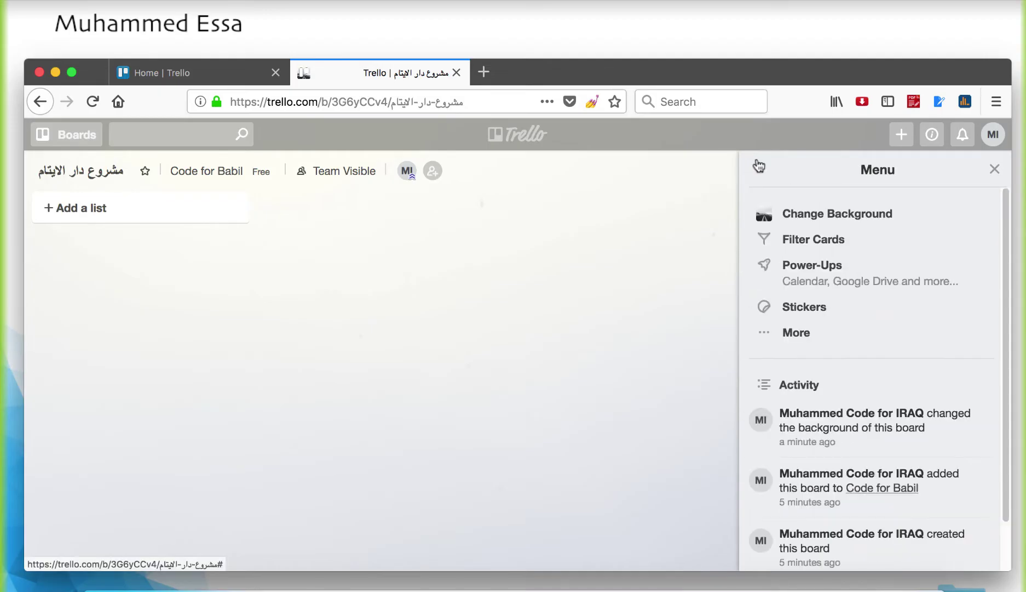
- Browse the Unsplash photo collection available for the board background
click(807, 215)
click(942, 244)
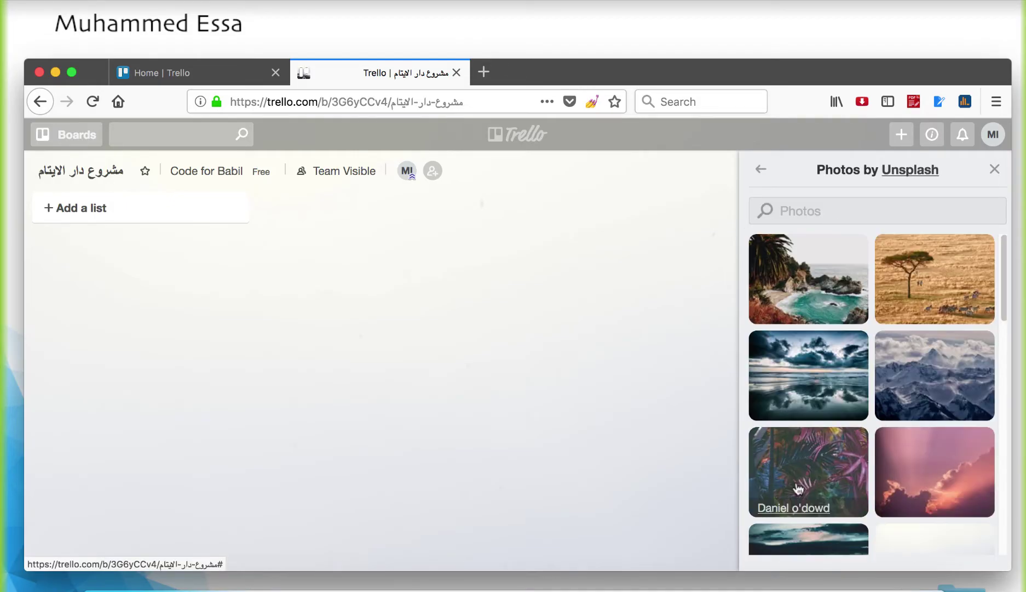
scroll(834, 508, down, 4)
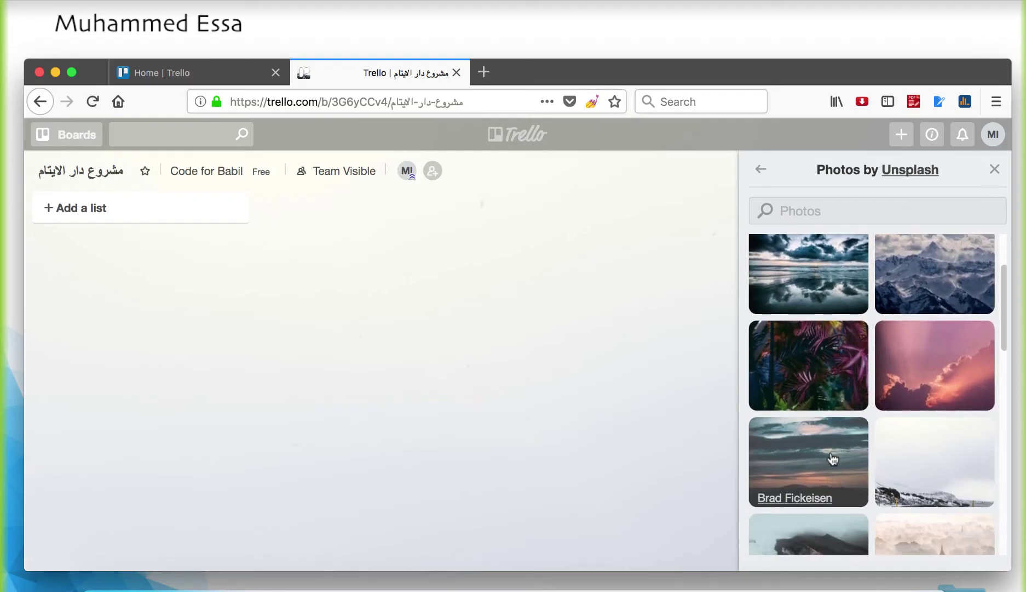
scroll(836, 454, down, 2)
scroll(821, 471, down, 2)
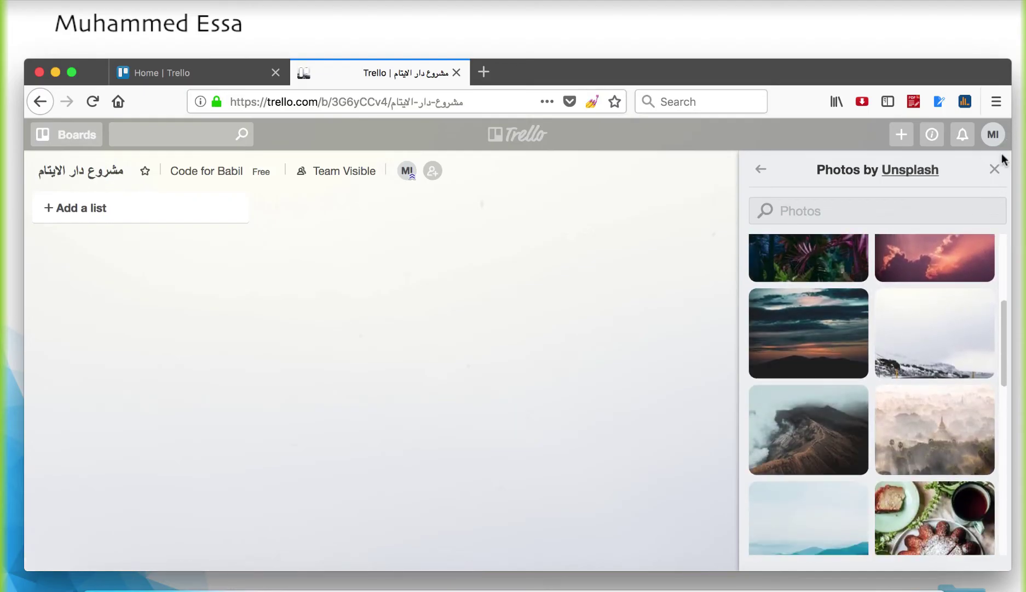
- Visit the Trello home page and the Code for Babil team page, then reopen the مشروع دار الايتام board and check its menu
key(Escape)
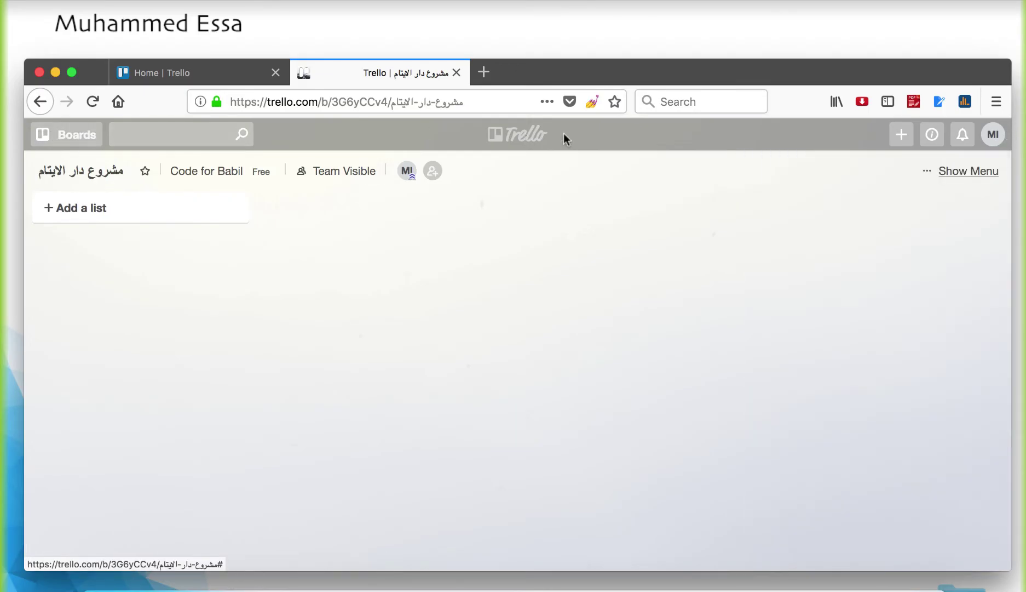
click(509, 140)
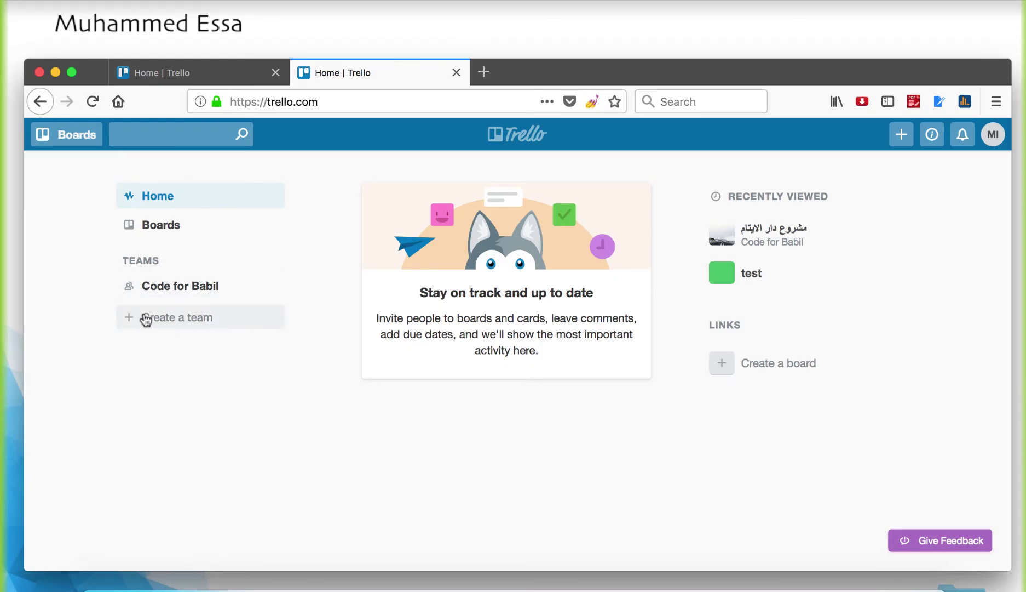
click(184, 289)
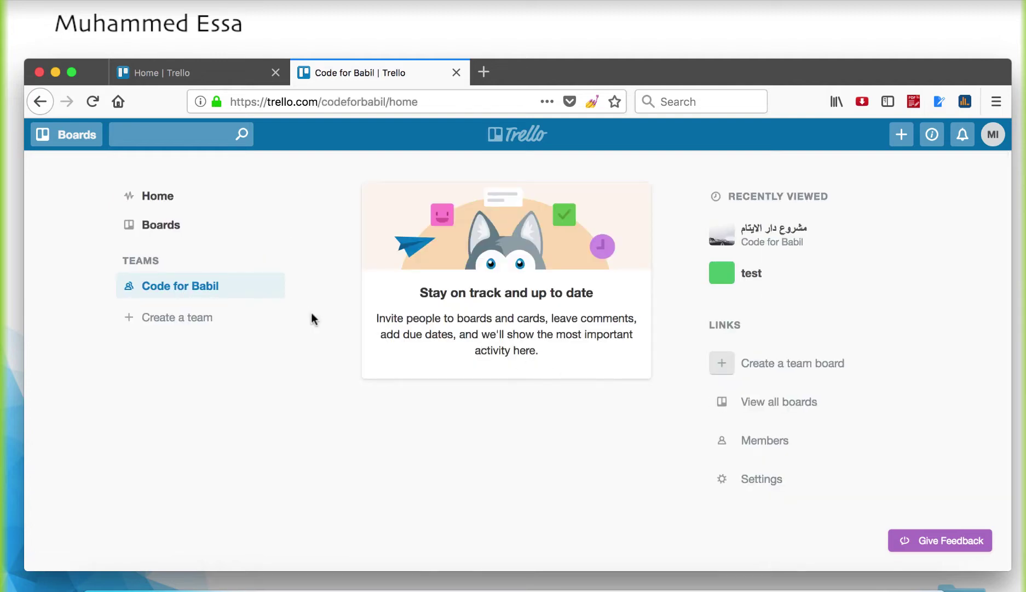
click(821, 236)
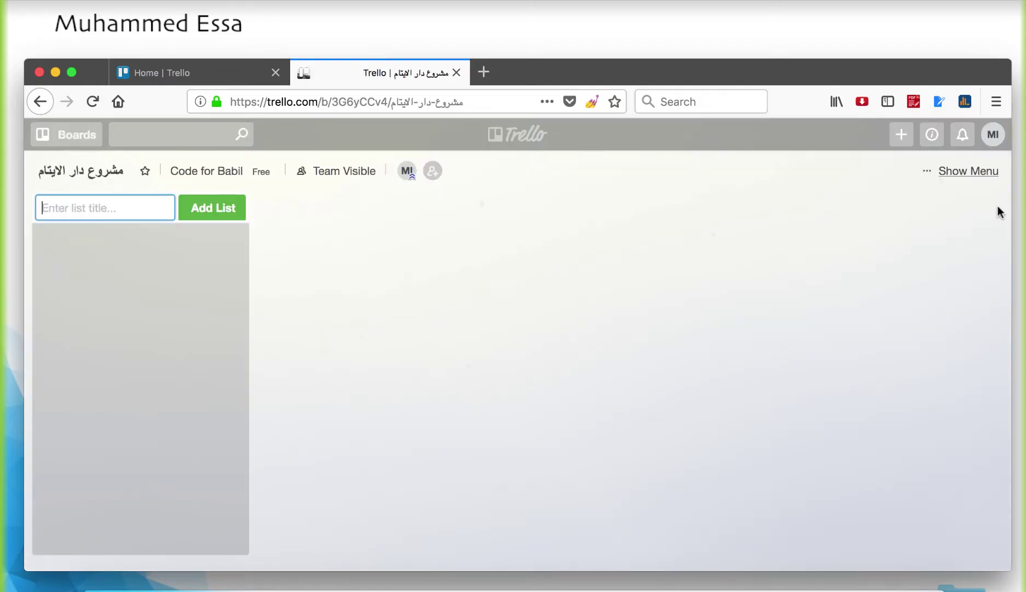
click(969, 170)
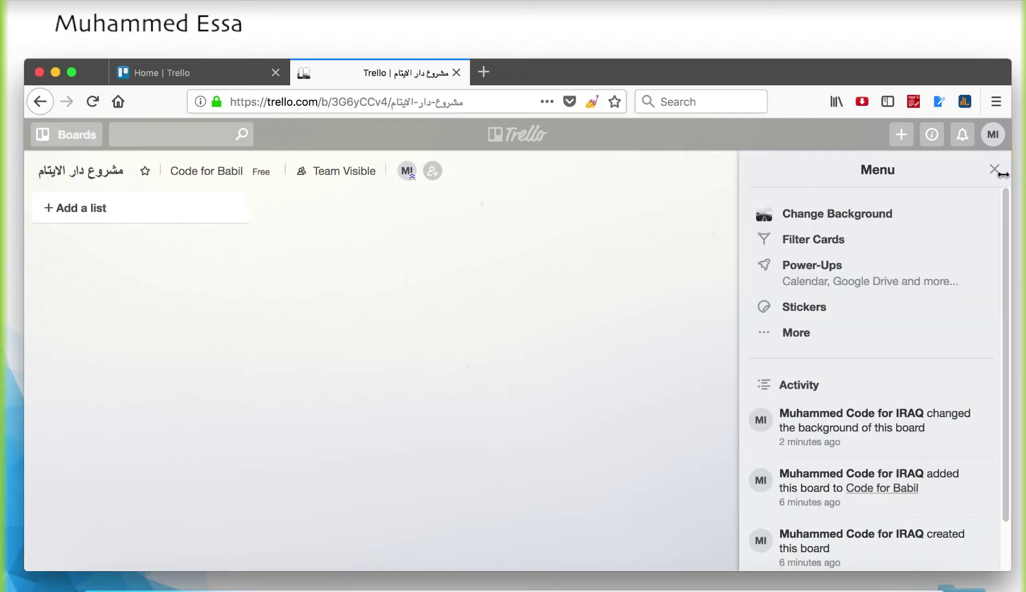
click(995, 170)
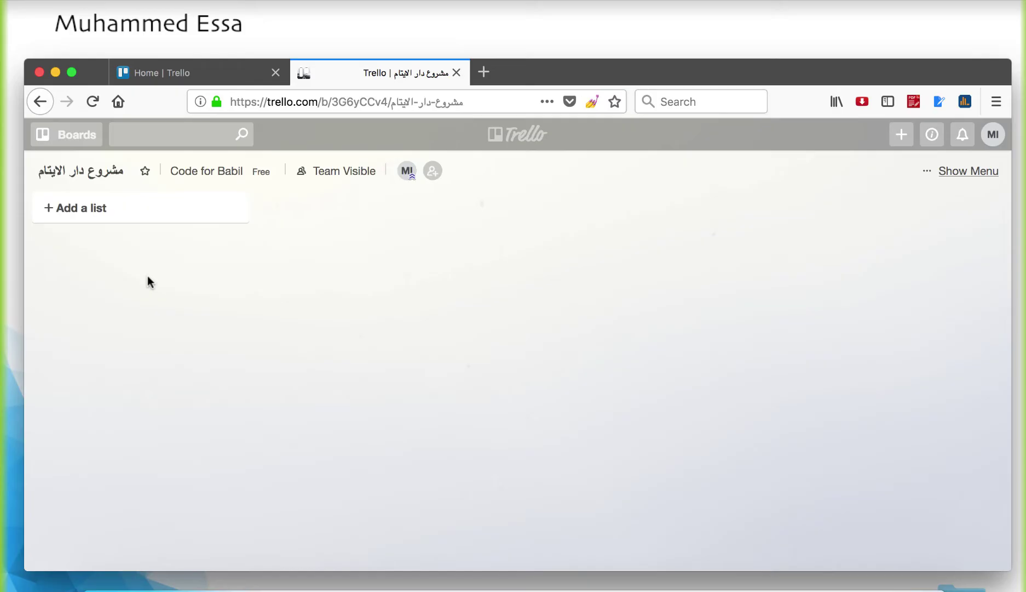
click(495, 585)
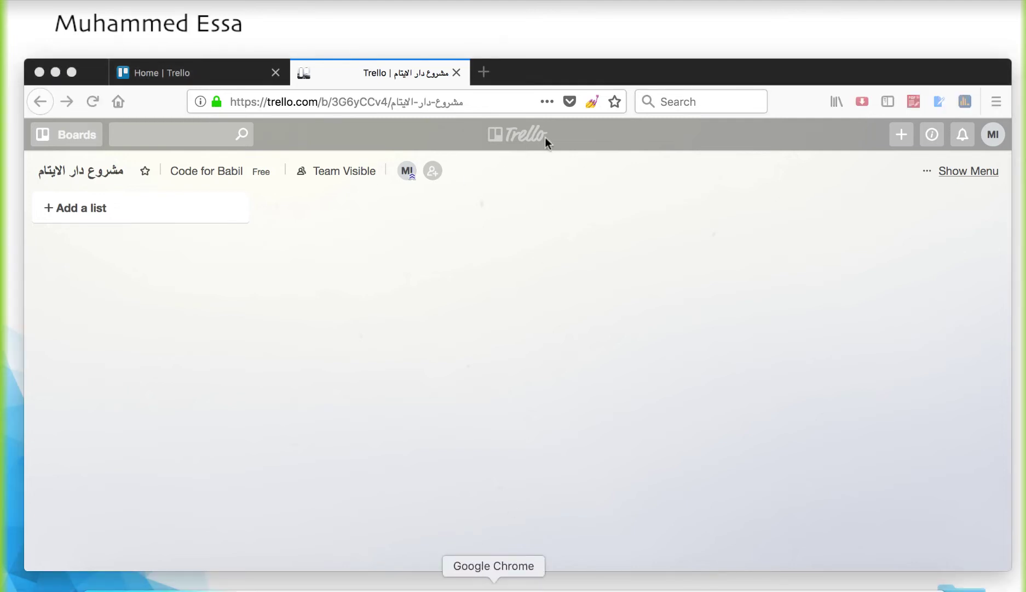
mouse_move(552, 75)
mouse_down()
mouse_move(553, 107)
mouse_move(536, 48)
mouse_move(547, 84)
mouse_up()
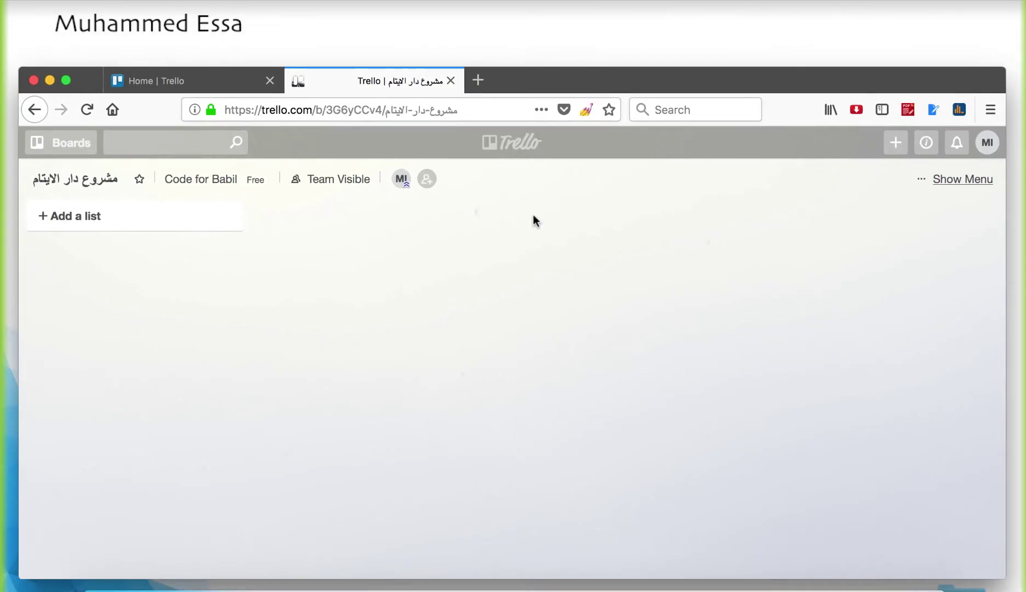
click(499, 585)
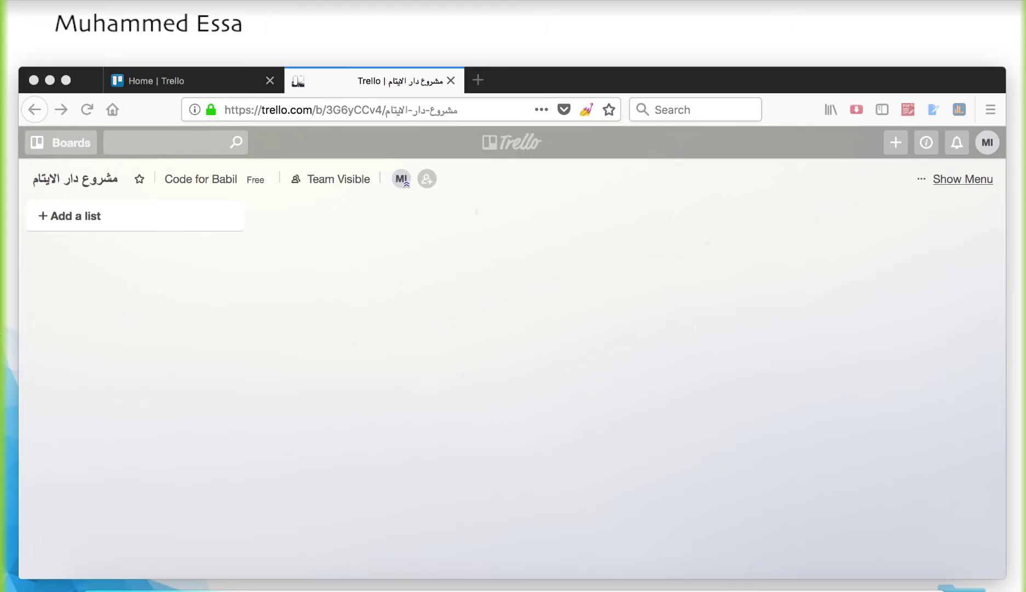
- Add a first list titled "Tasks" to the board, leaving it without cards
click(101, 218)
click(91, 217)
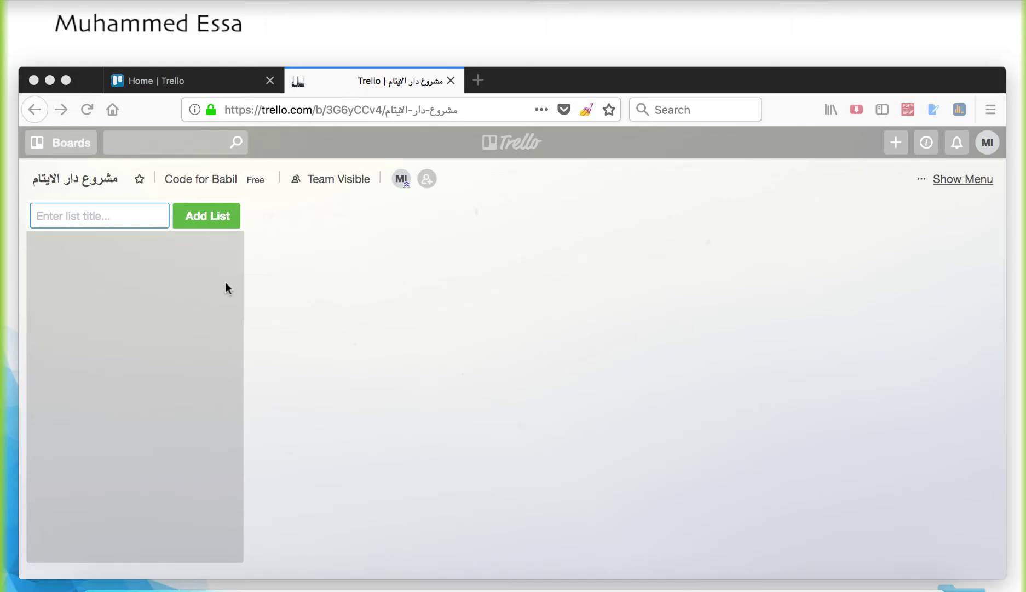
click(129, 217)
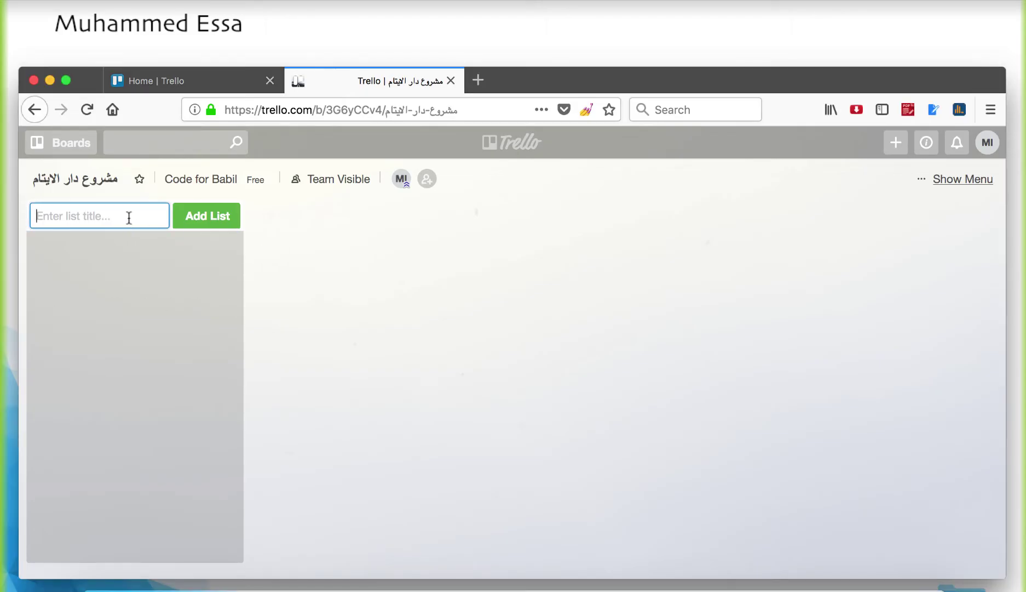
text(شسن)
key(BackSpace)
key(BackSpace)
key(BackSpace)
key(ctrl+space)
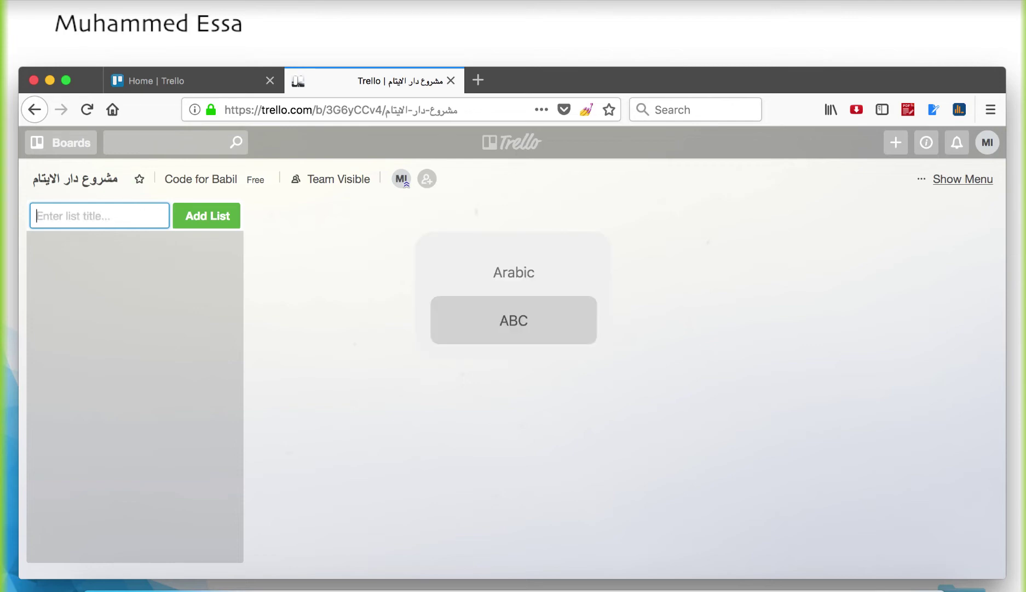
text(Tasks)
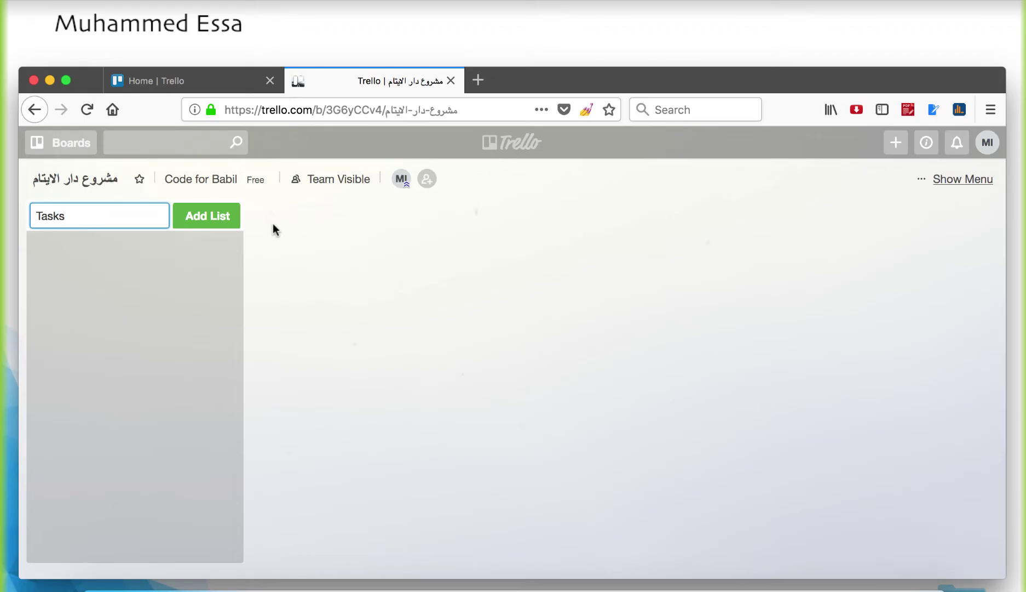
click(222, 224)
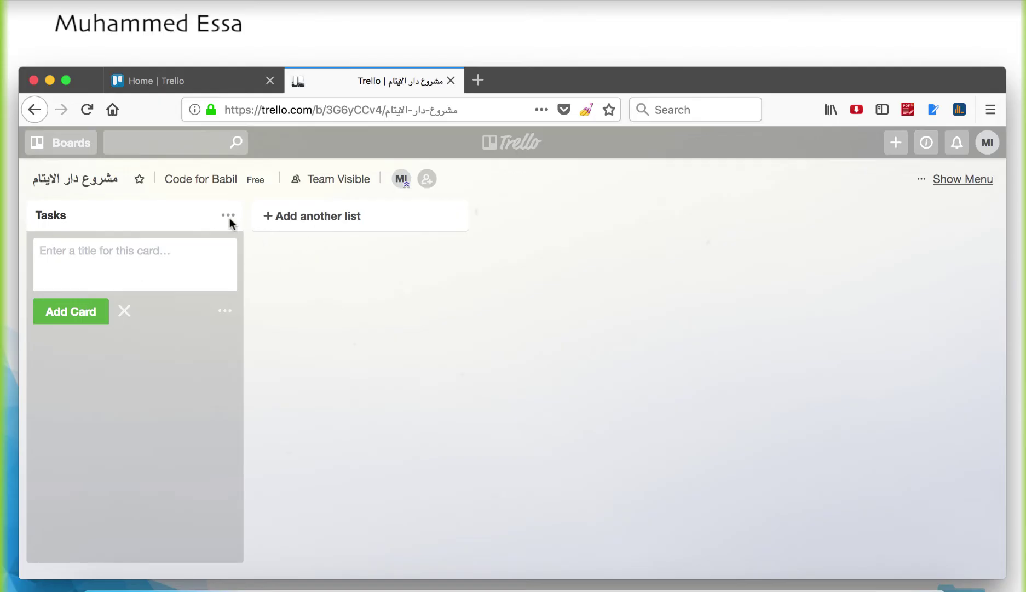
click(101, 232)
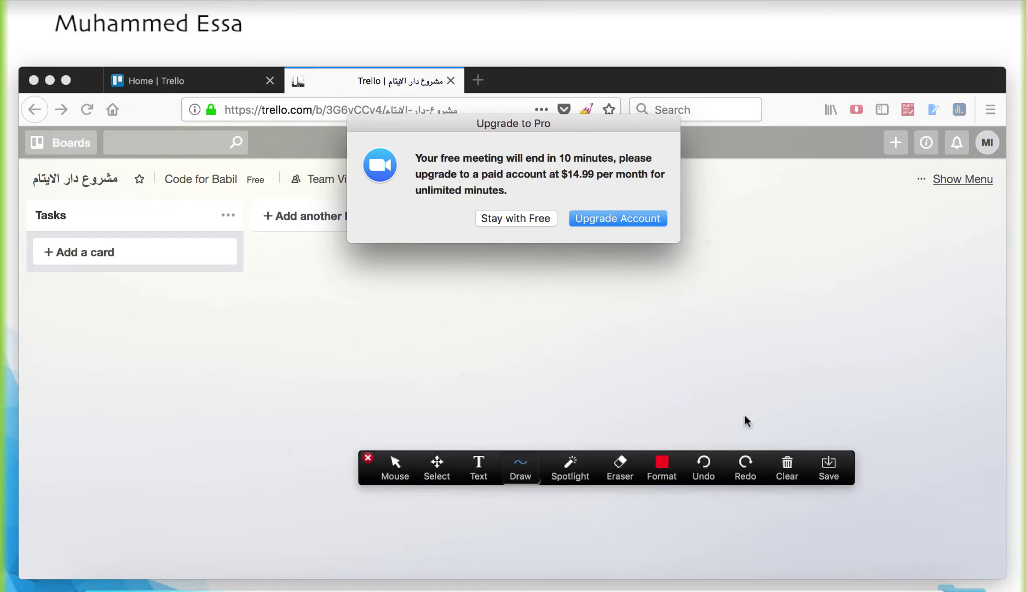
- Dismiss Zoom's upgrade prompt by staying with the free plan
click(526, 217)
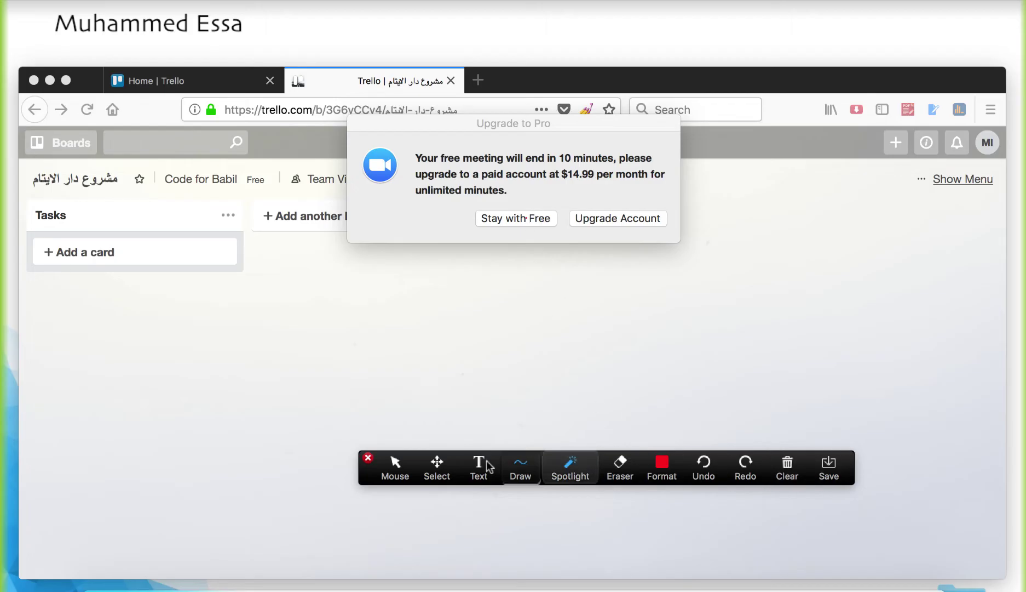
click(405, 470)
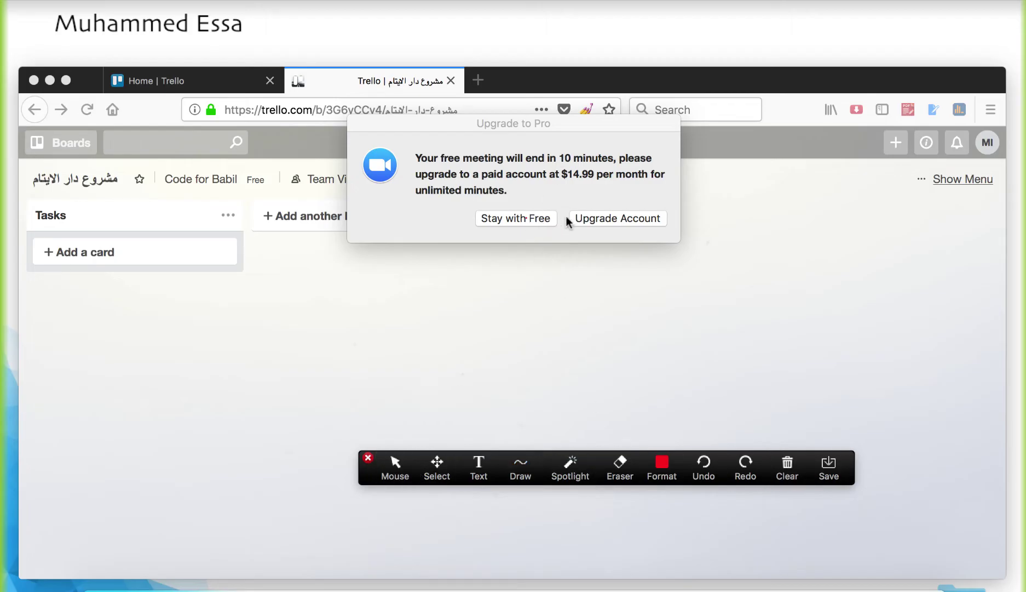
click(537, 219)
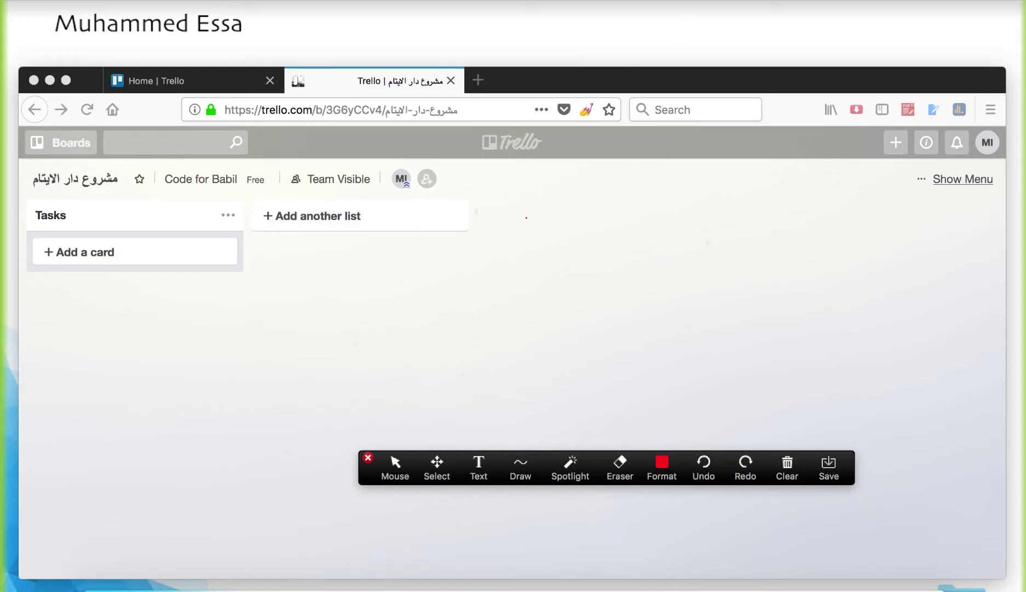
- Sketch a freehand red box below the option for adding another list, using Zoom's freehand Draw annotation tool
click(613, 476)
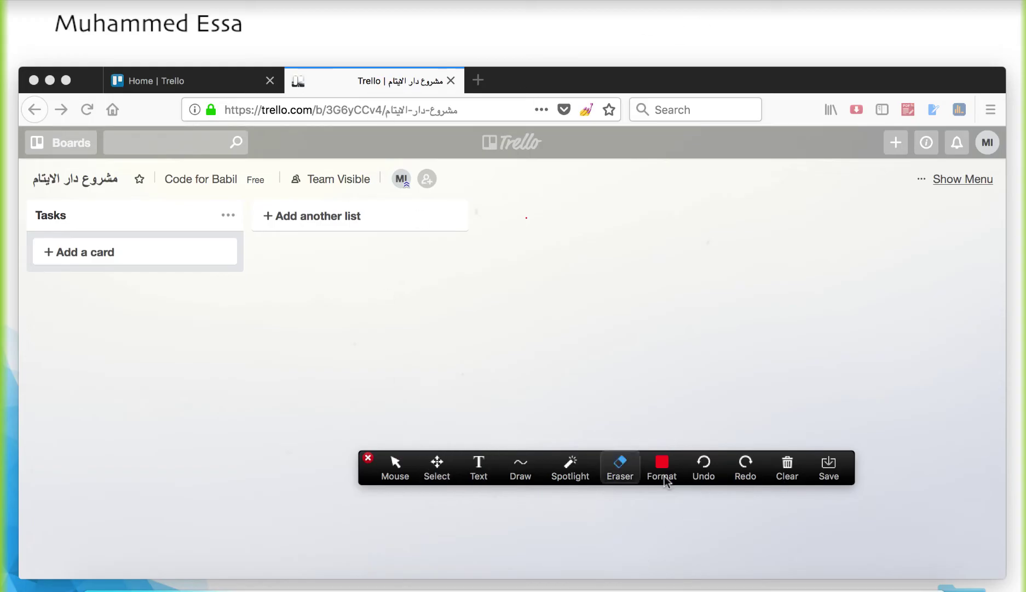
click(520, 470)
click(488, 509)
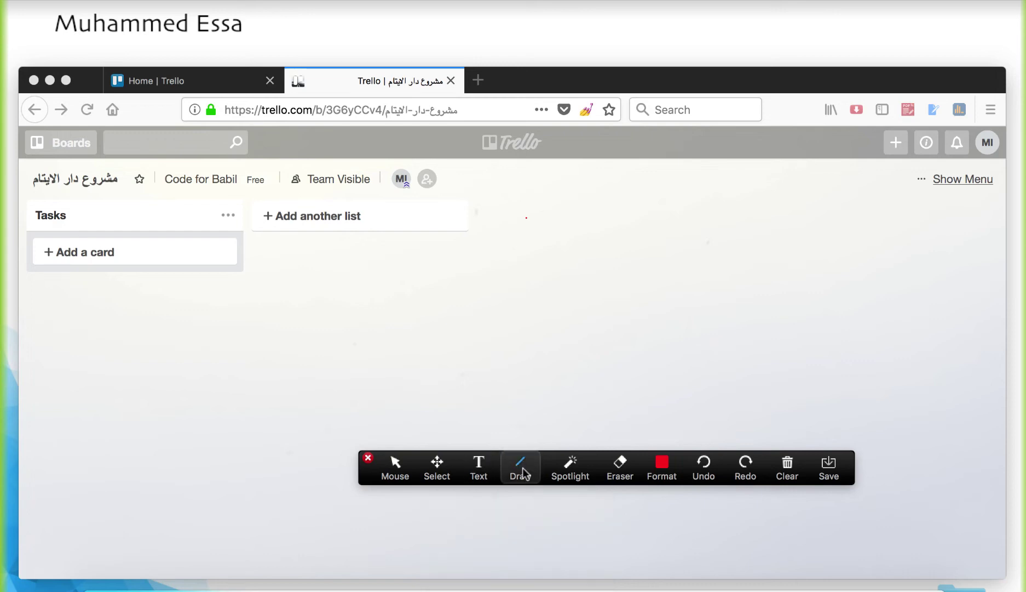
click(525, 472)
click(463, 510)
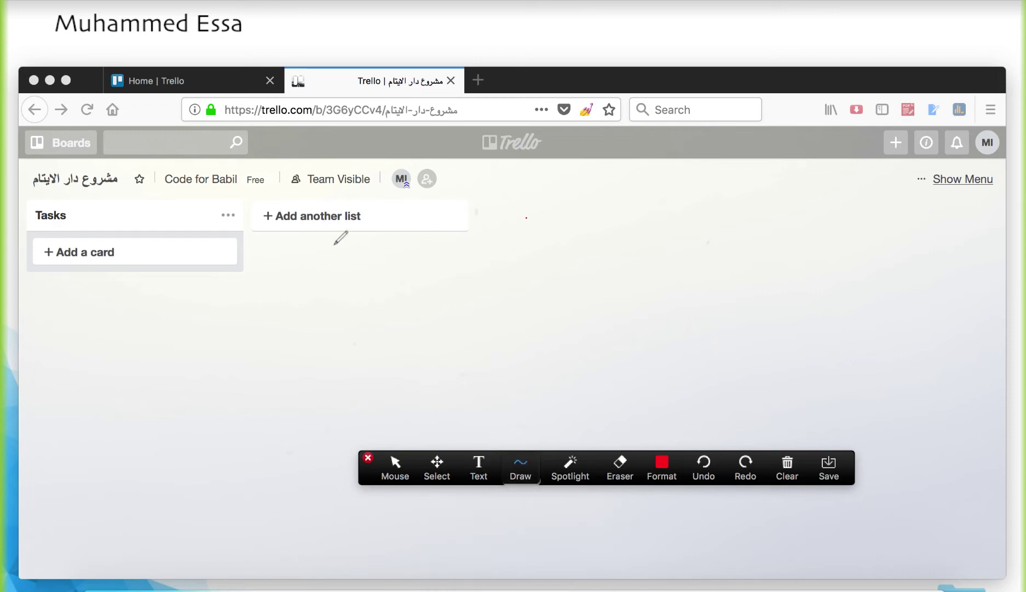
drag(334, 244, 422, 239)
mouse_move(412, 353)
mouse_down()
mouse_move(270, 319)
mouse_move(371, 242)
mouse_up()
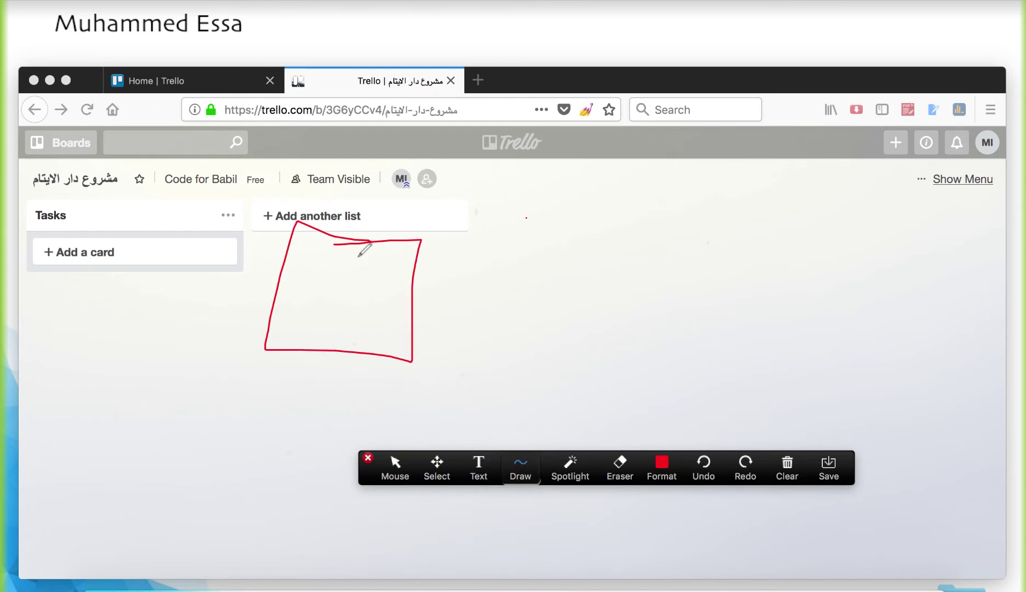
- Annotate the box with three outgoing freehand lines, each leading to its own handwritten label or rounded mark
mouse_move(393, 275)
mouse_down()
mouse_move(521, 215)
mouse_move(502, 243)
mouse_up()
mouse_move(410, 300)
mouse_down()
mouse_move(493, 343)
mouse_move(510, 325)
mouse_up()
drag(499, 353, 525, 363)
mouse_move(562, 208)
mouse_down()
mouse_move(545, 217)
mouse_move(555, 262)
mouse_move(620, 219)
mouse_up()
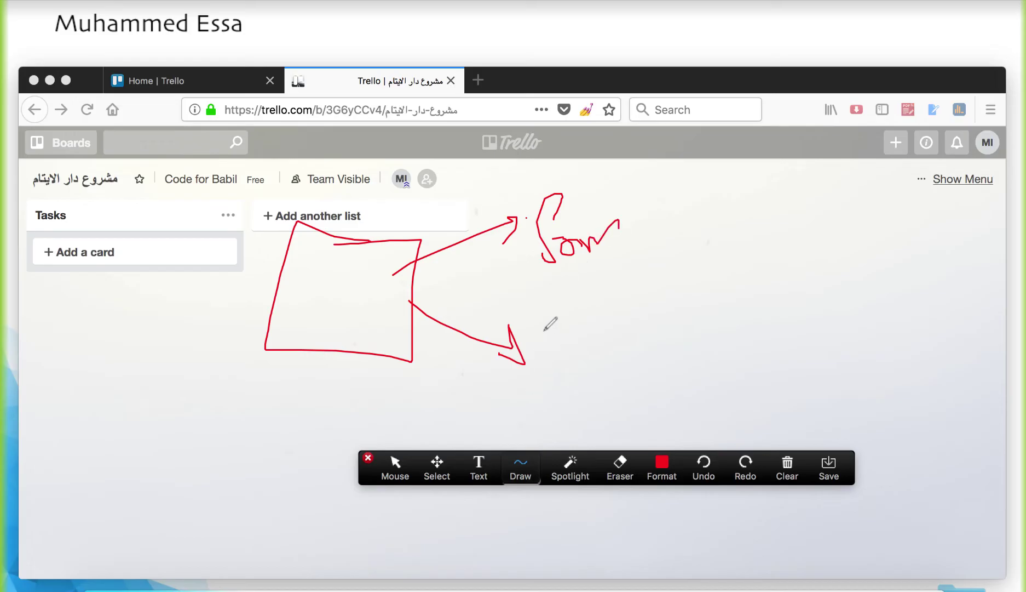
drag(544, 330, 555, 382)
mouse_move(548, 303)
mouse_down()
mouse_move(547, 349)
mouse_move(633, 313)
mouse_up()
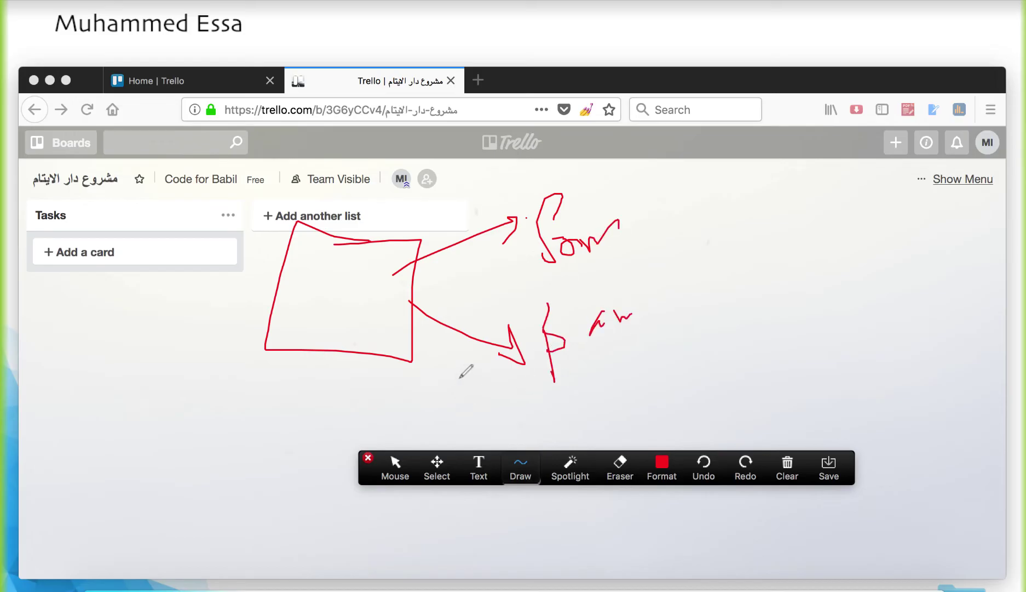
mouse_move(407, 317)
mouse_down()
mouse_move(618, 431)
mouse_move(642, 430)
mouse_up()
drag(685, 399, 669, 431)
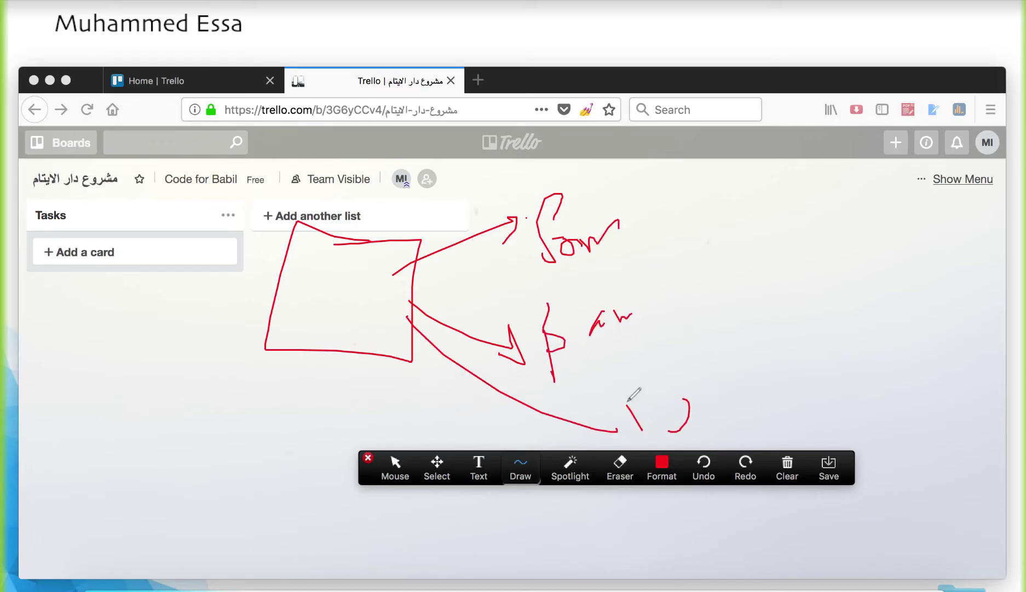
drag(628, 402, 692, 379)
drag(661, 431, 694, 381)
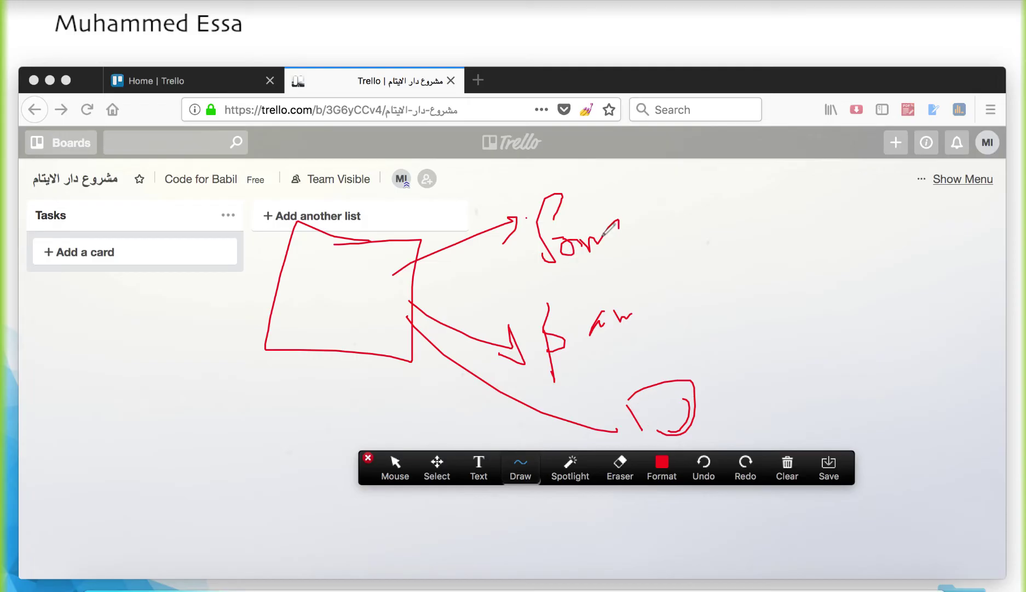
- Draw three short branch lines fanning out from each of the three handwritten marks
drag(688, 177, 619, 216)
drag(706, 217, 633, 223)
drag(636, 239, 689, 261)
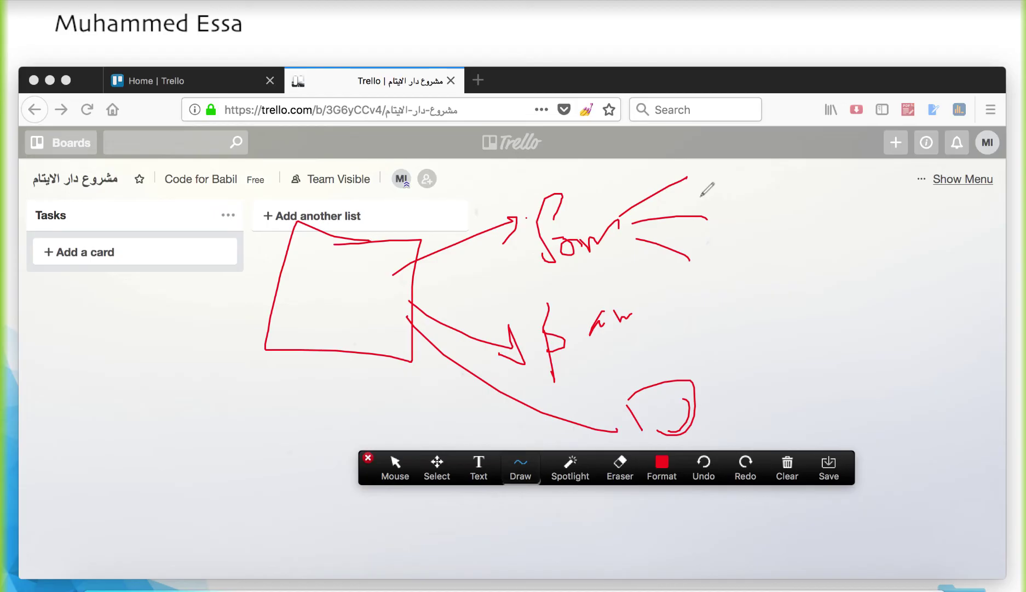
mouse_move(718, 268)
mouse_down()
mouse_move(655, 323)
mouse_move(746, 315)
mouse_up()
drag(637, 338, 787, 344)
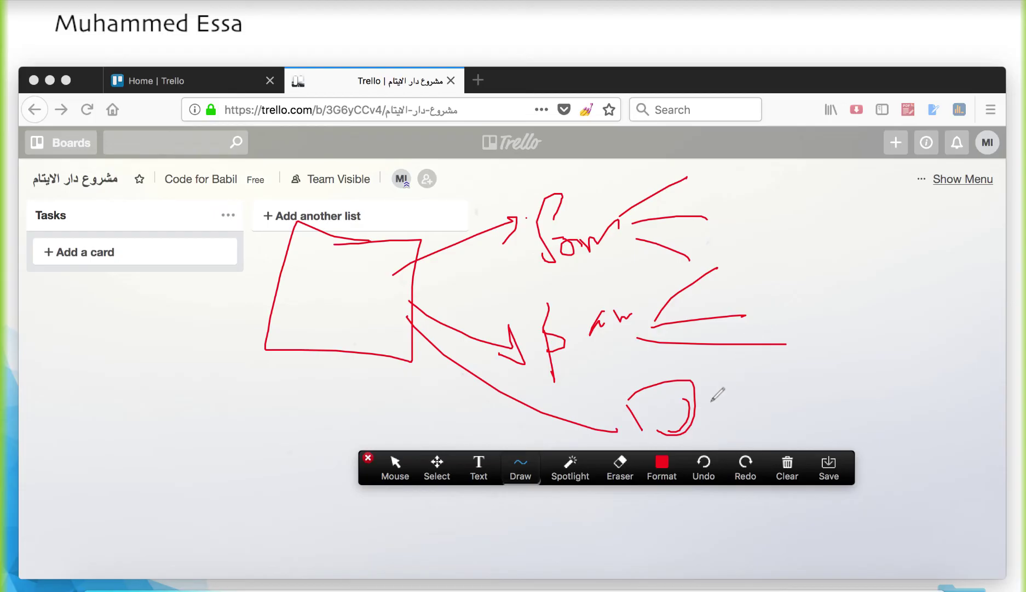
mouse_move(760, 382)
mouse_down()
mouse_move(710, 402)
mouse_move(776, 427)
mouse_up()
drag(660, 430, 691, 440)
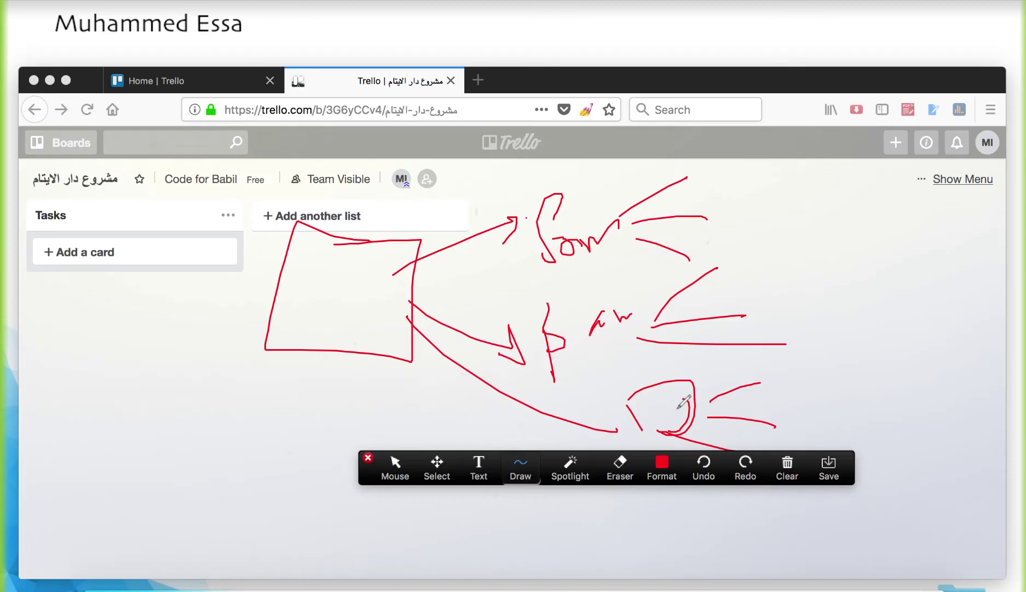
- Clear all the annotation drawings and close the Zoom annotation tools
click(797, 475)
click(795, 498)
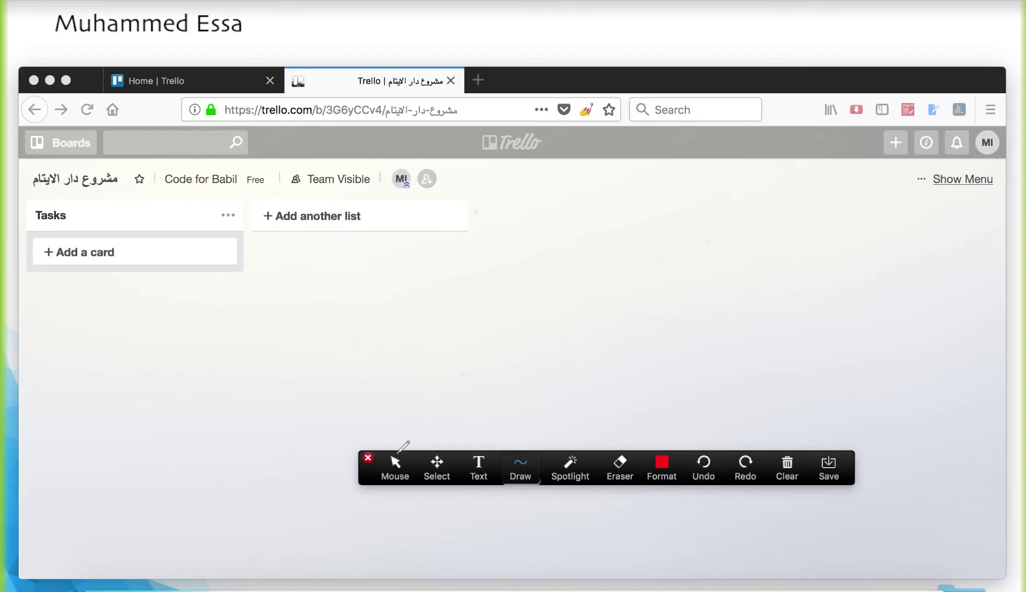
click(369, 457)
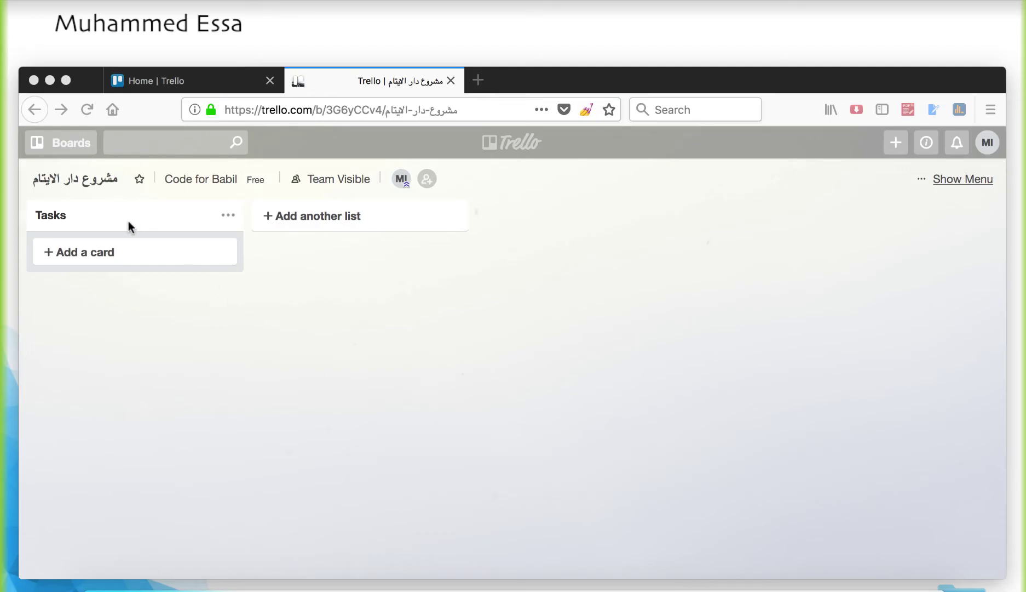
- Add a second list titled "Progress" beside Tasks, leaving it without cards
click(390, 215)
click(312, 217)
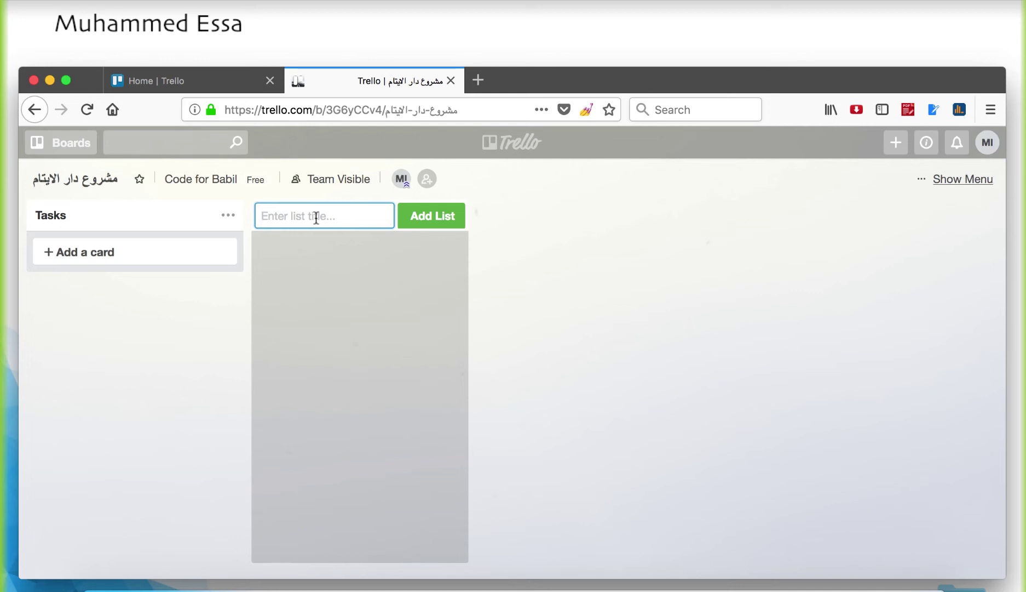
text(Progress)
double_click(273, 211)
text(Doing)
key(BackSpace)
key(BackSpace)
key(BackSpace)
key(BackSpace)
key(BackSpace)
text(Progress)
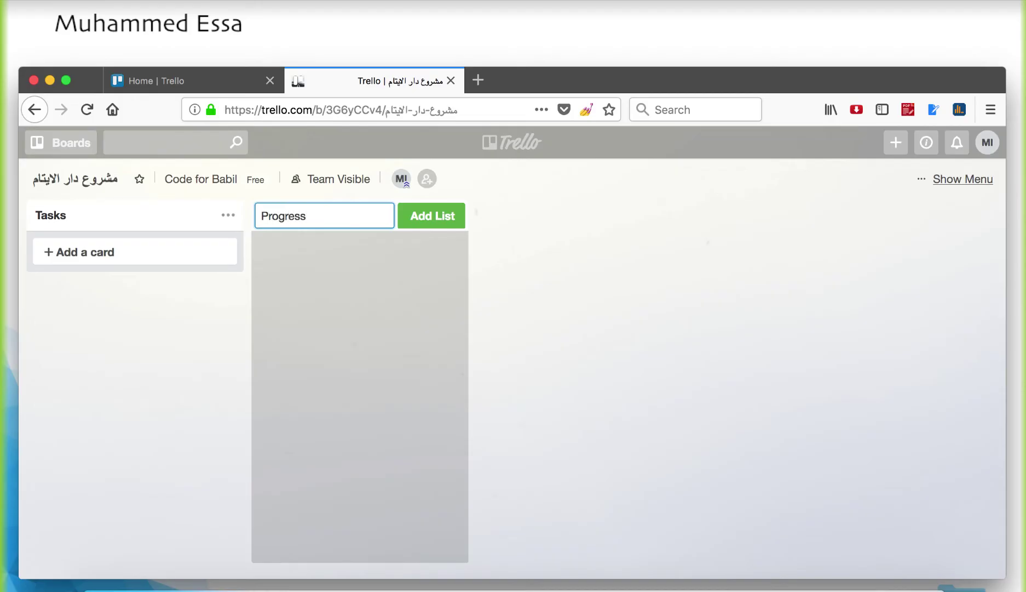
click(422, 218)
click(357, 247)
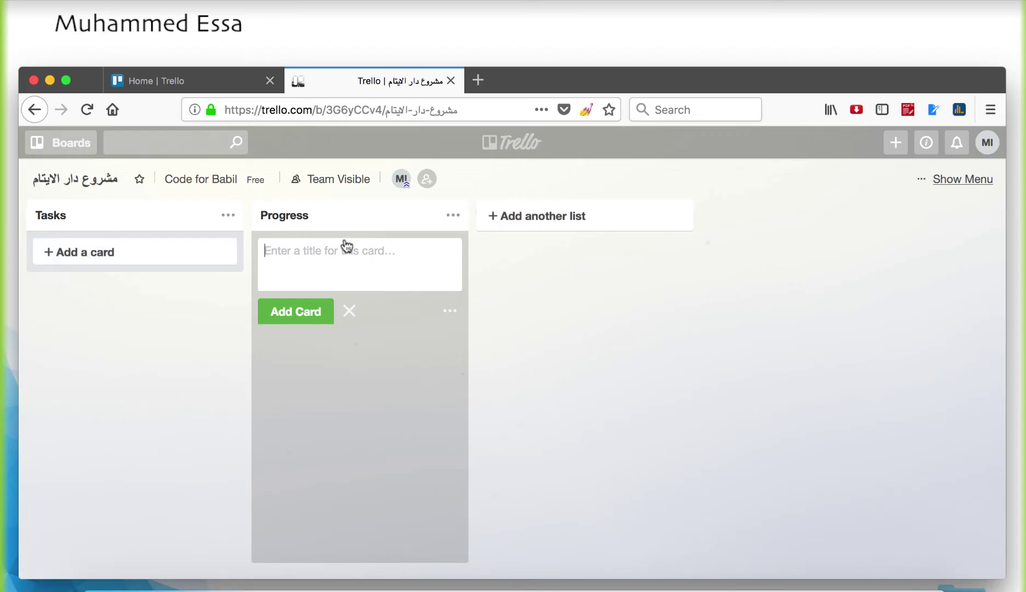
click(516, 259)
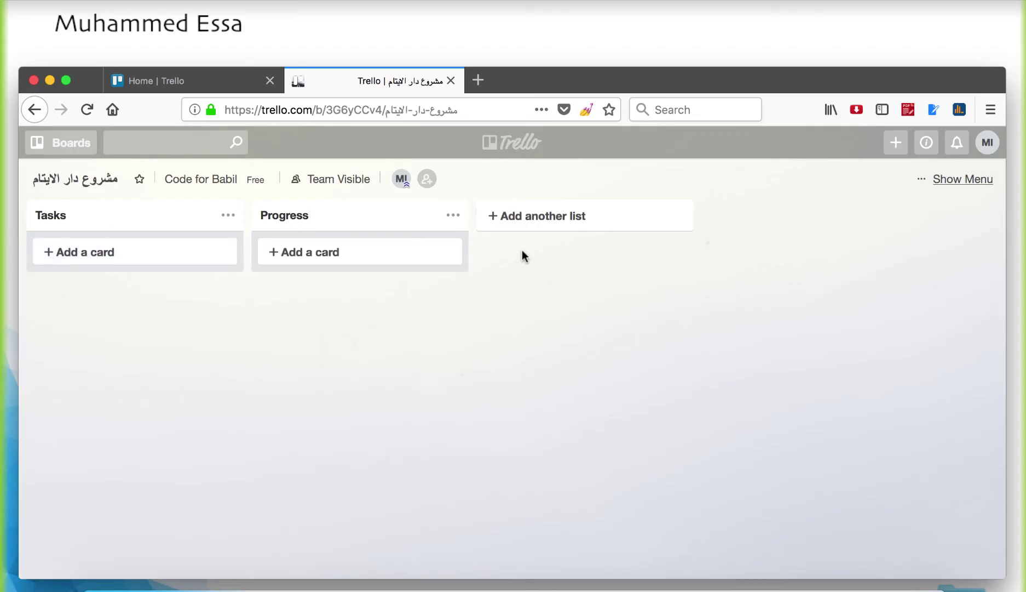
- Add a third list titled "Test" beside Progress, leaving it without cards
click(543, 217)
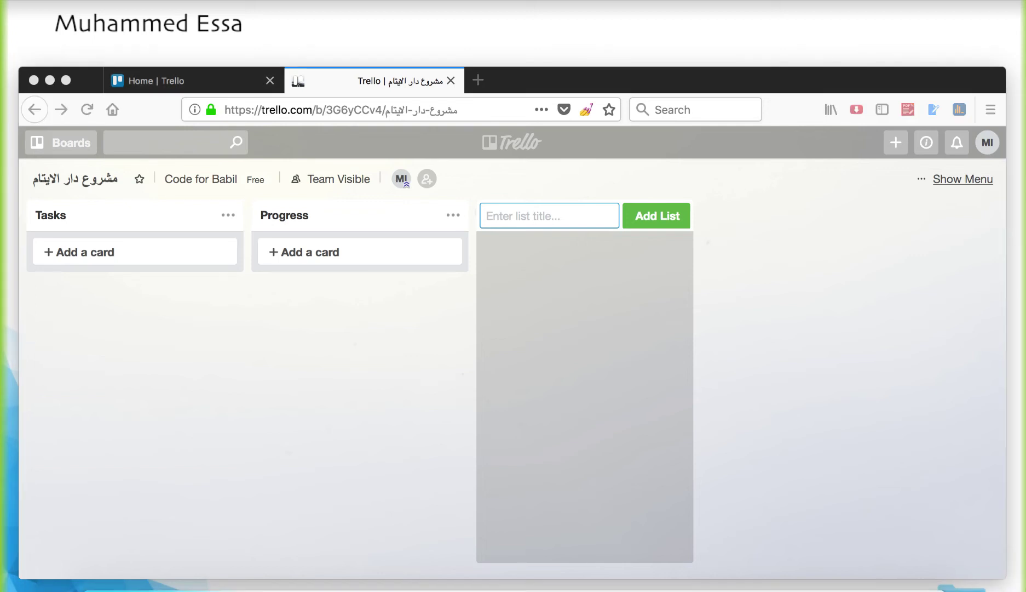
click(562, 218)
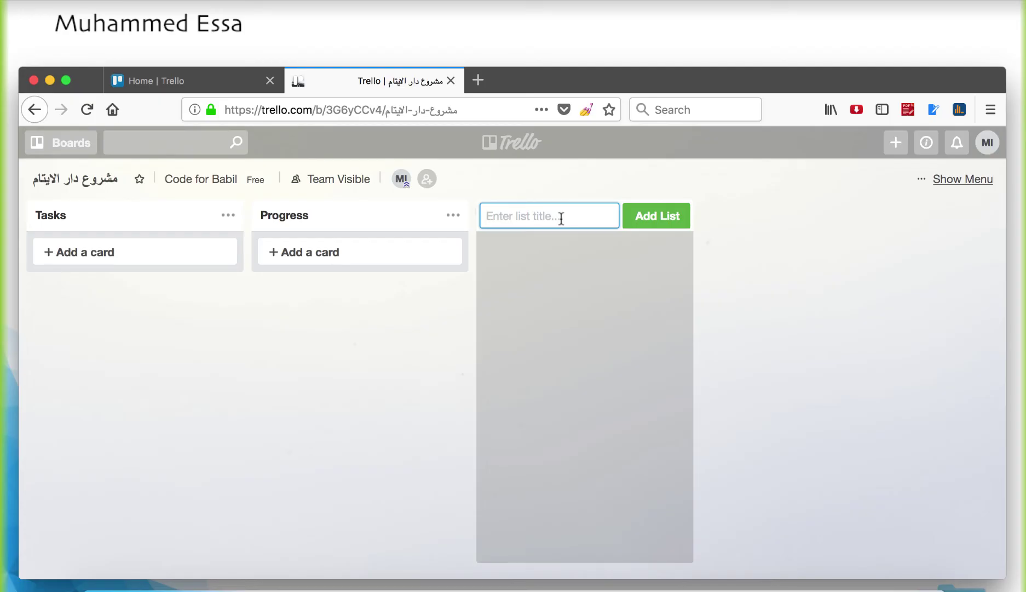
text(Test)
click(136, 432)
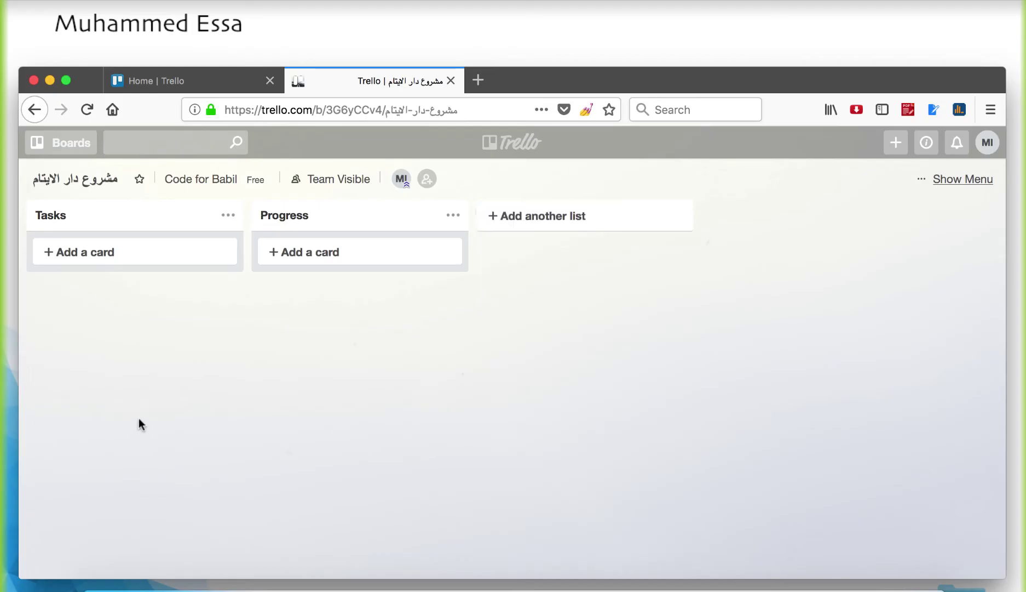
click(543, 218)
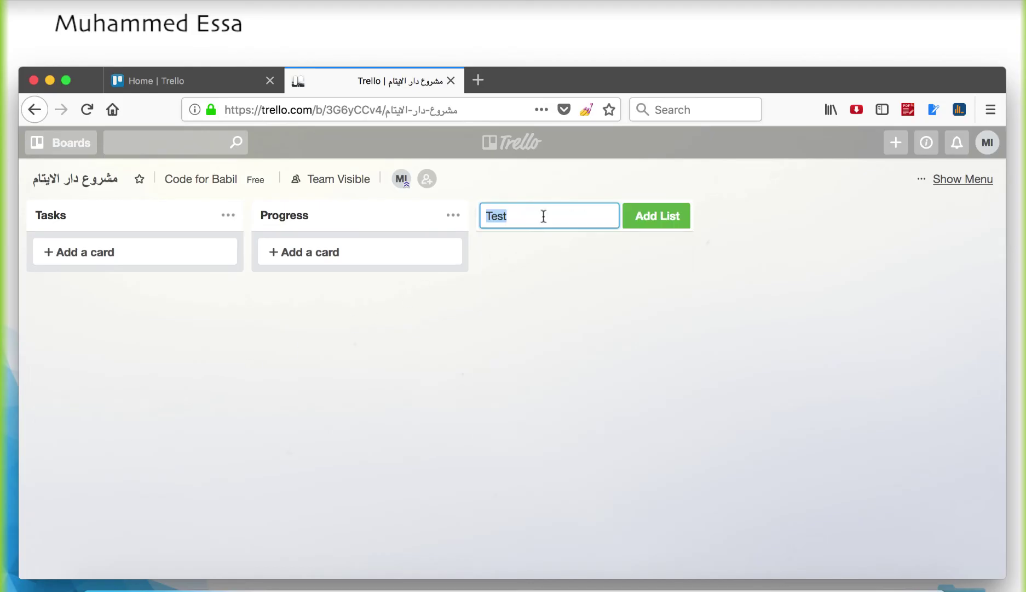
click(533, 214)
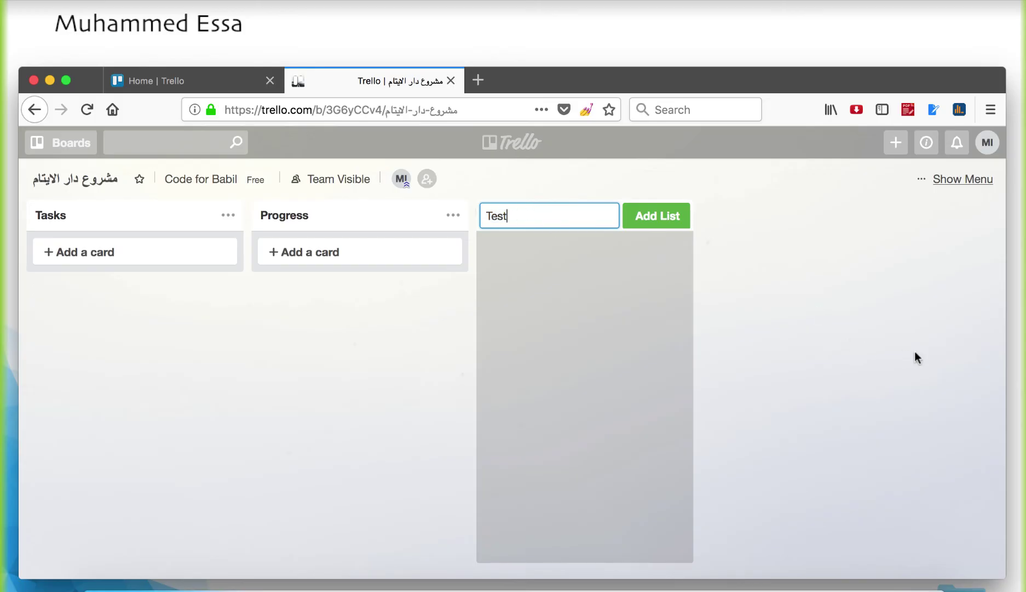
click(923, 320)
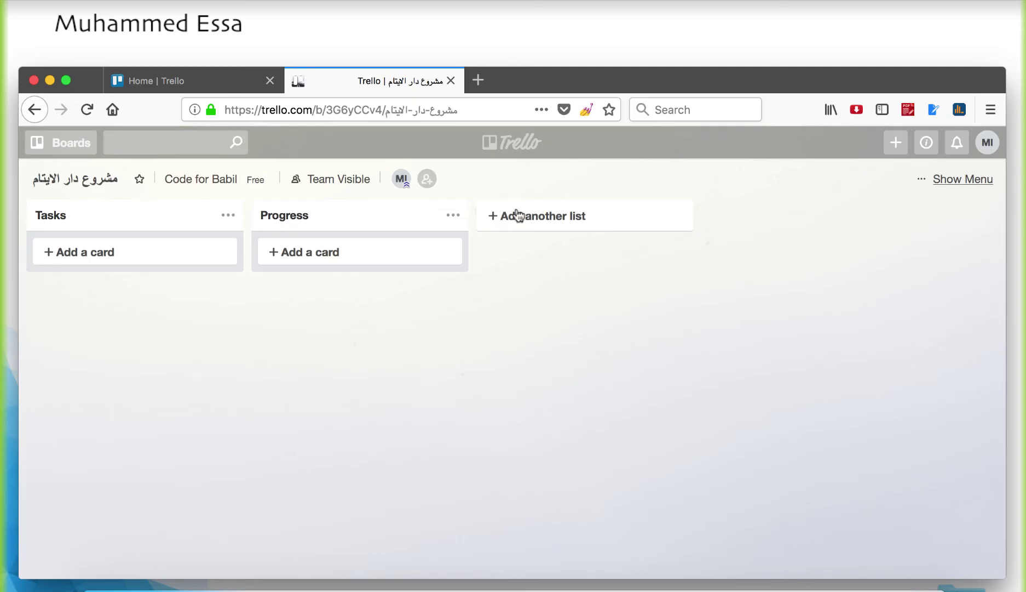
click(598, 216)
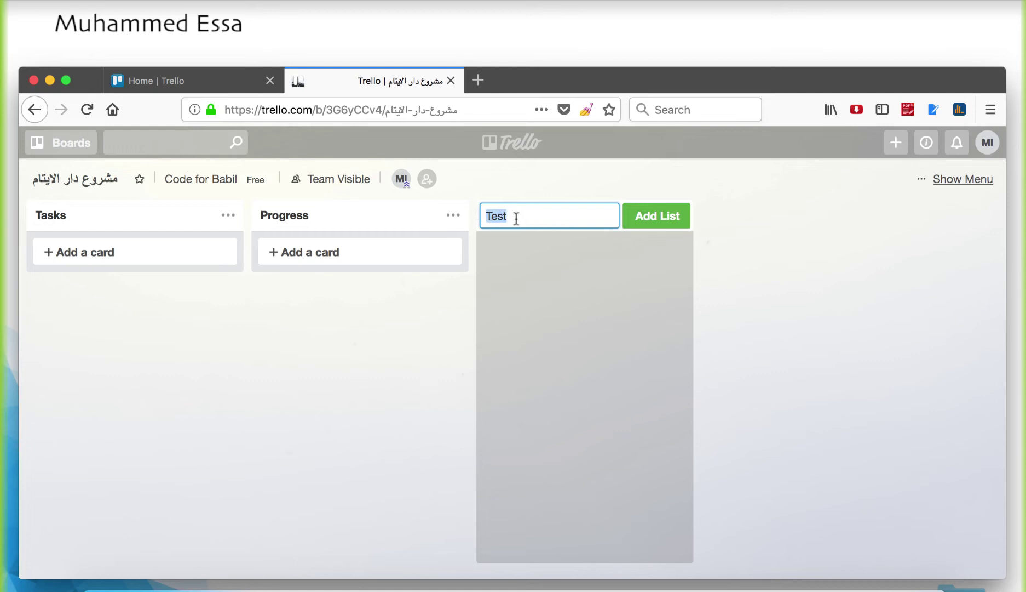
click(647, 217)
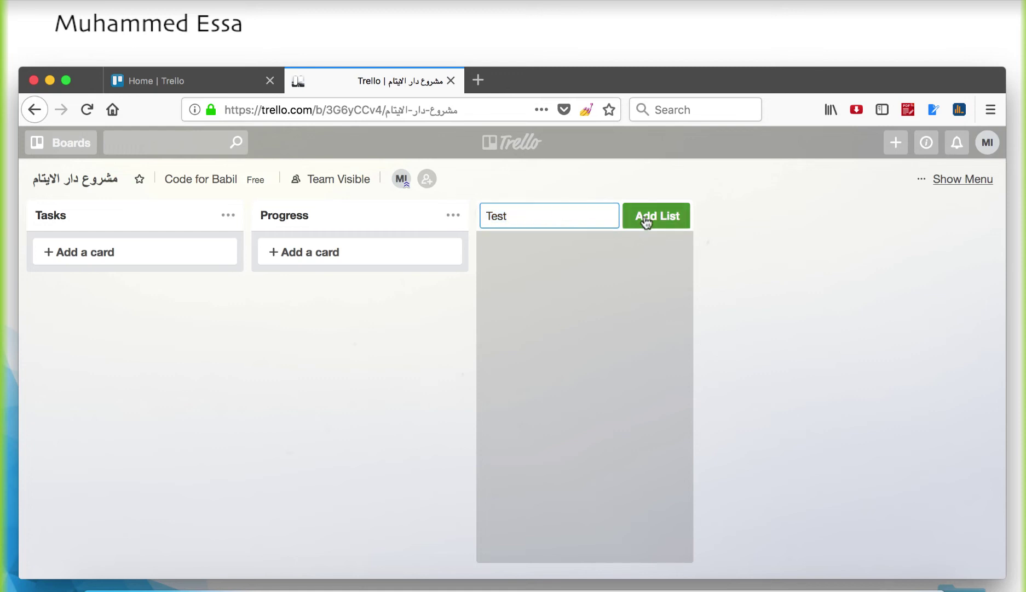
click(713, 285)
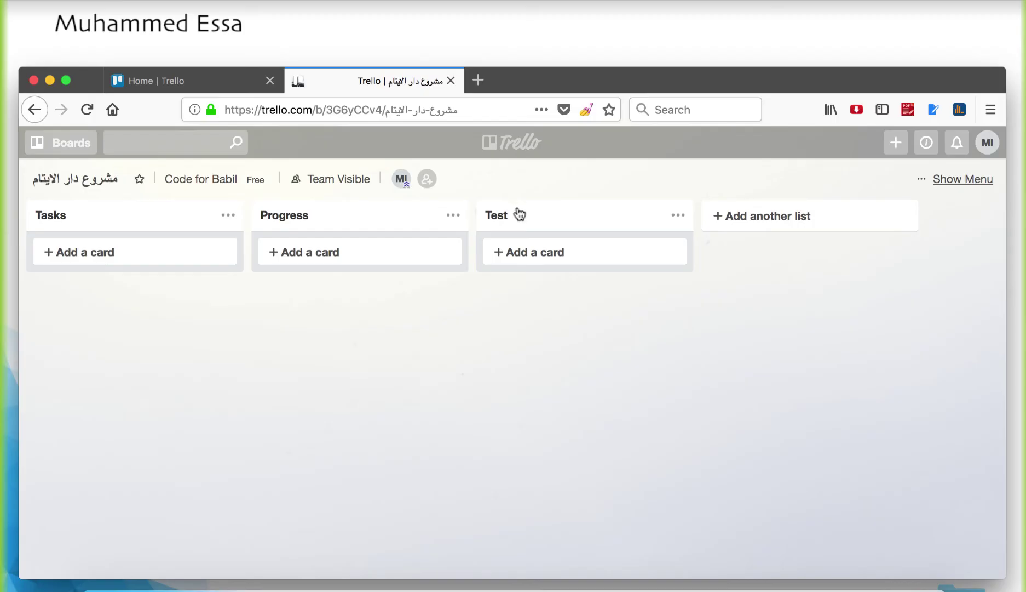
- Add a fourth list titled "Review" after Test, leaving it without cards
click(750, 221)
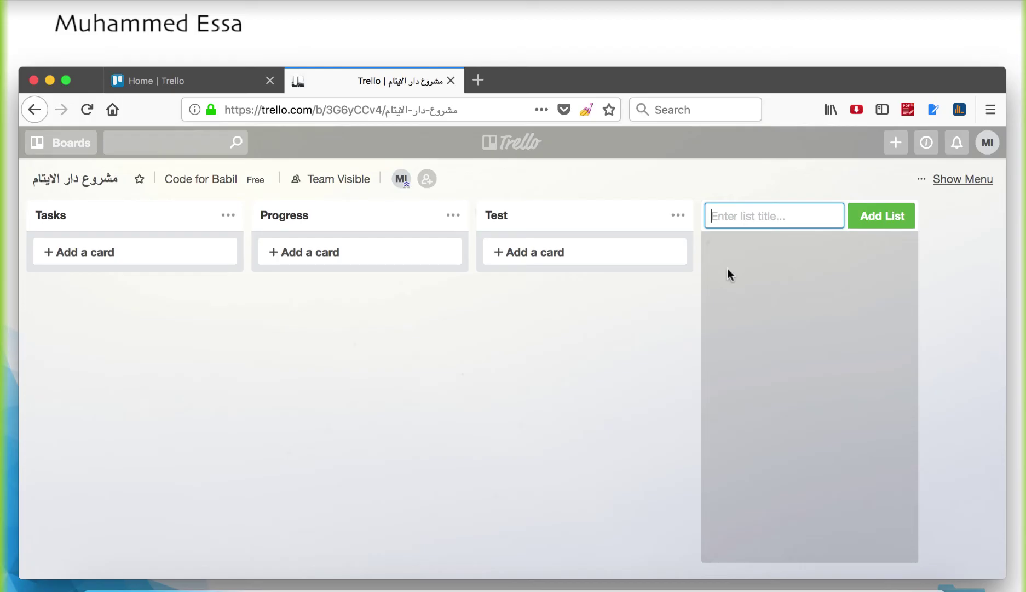
text(Review)
click(899, 219)
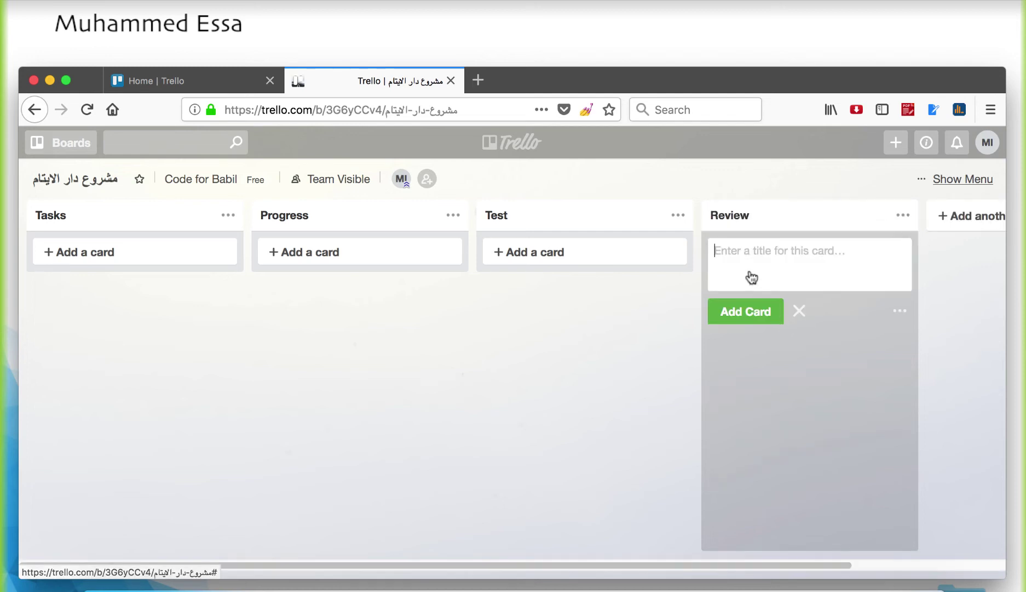
click(622, 332)
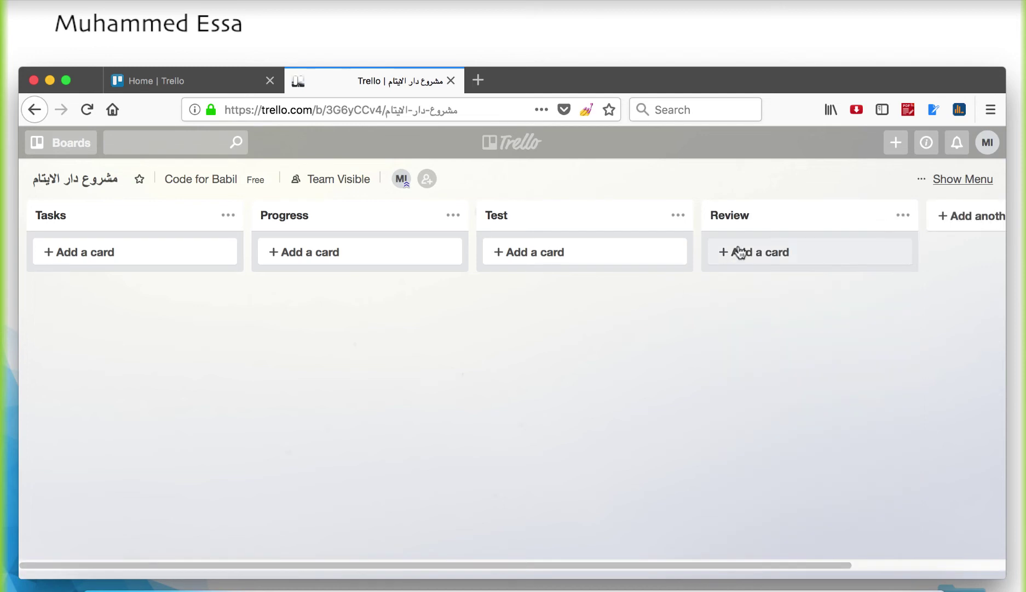
- Add a fifth list titled "Done" after Review, leaving it without cards
scroll(751, 246, right, 3)
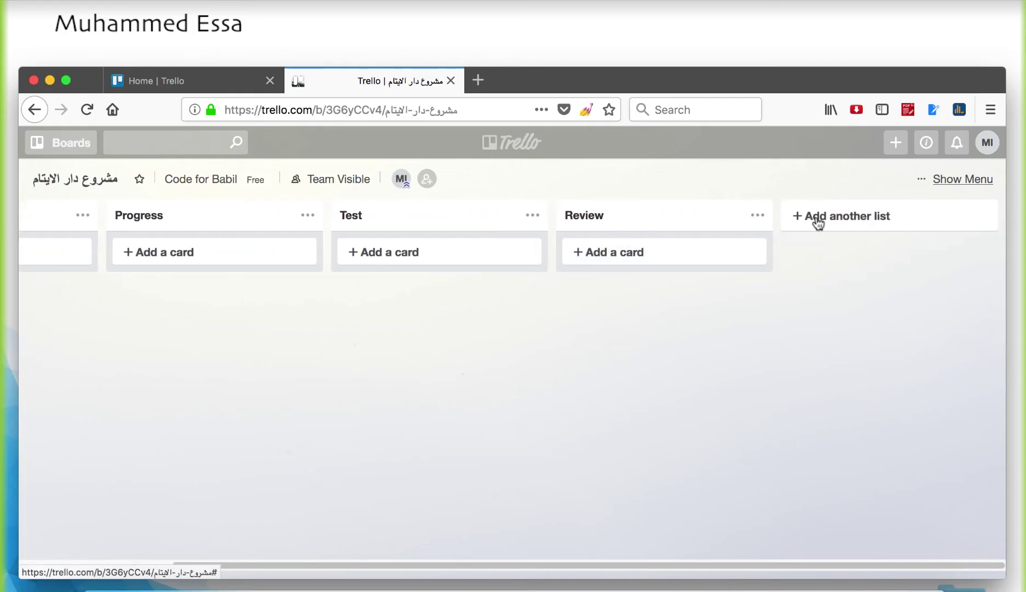
click(815, 218)
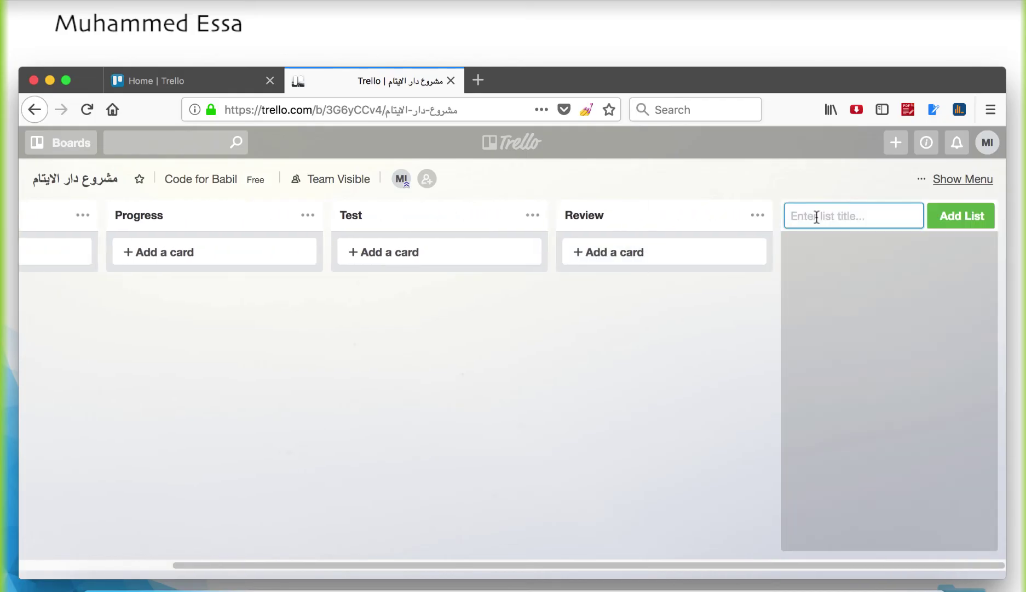
text(Approved)
key(BackSpace)
key(BackSpace)
key(BackSpace)
key(BackSpace)
key(BackSpace)
key(BackSpace)
key(BackSpace)
key(BackSpace)
text(S)
key(BackSpace)
text(Done)
click(962, 216)
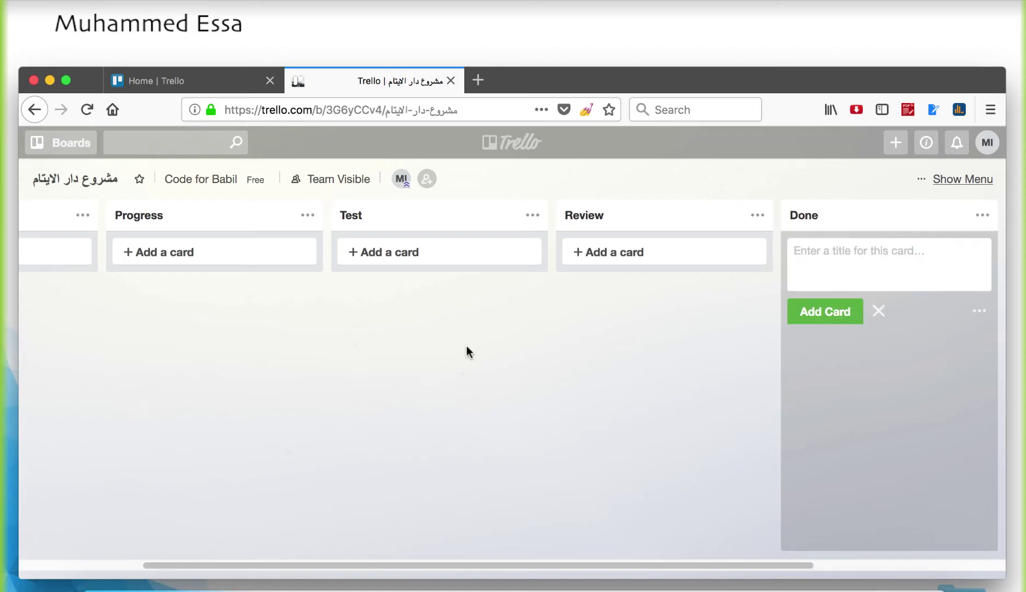
click(468, 351)
scroll(300, 303, left, 3)
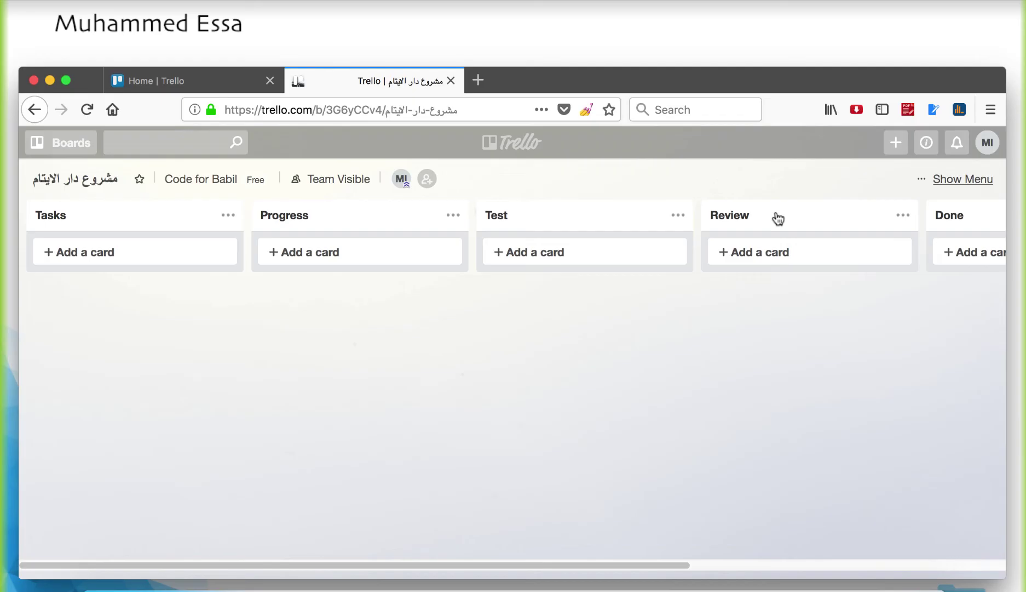
scroll(775, 218, right, 5)
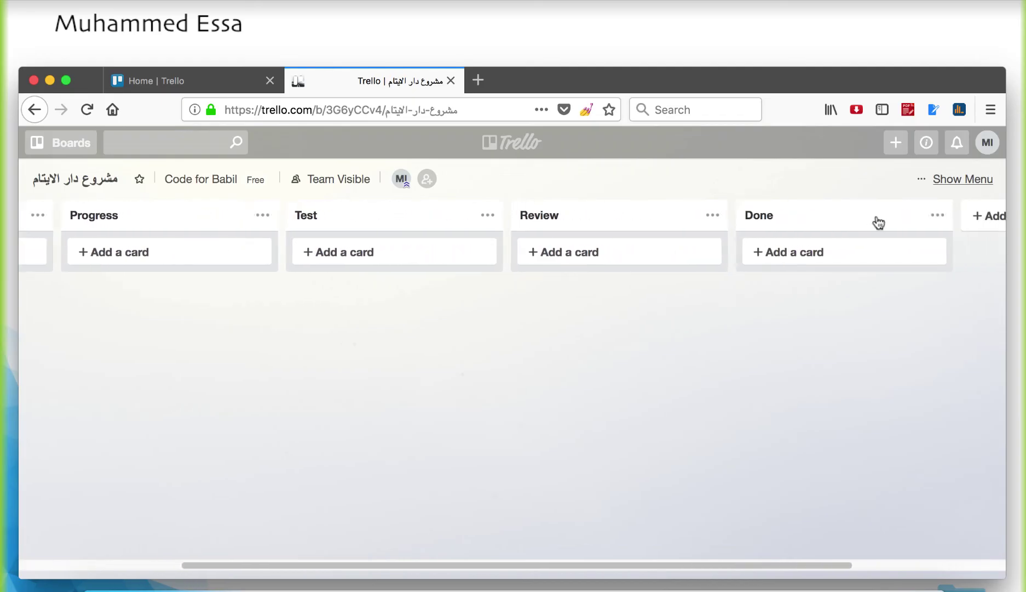
scroll(857, 225, right, 5)
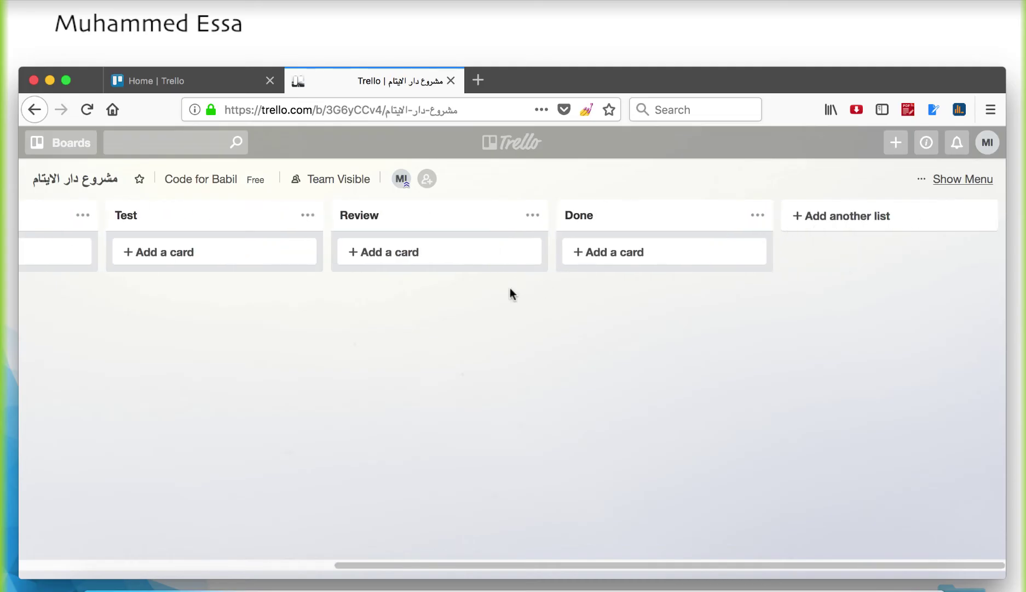
scroll(493, 290, left, 8)
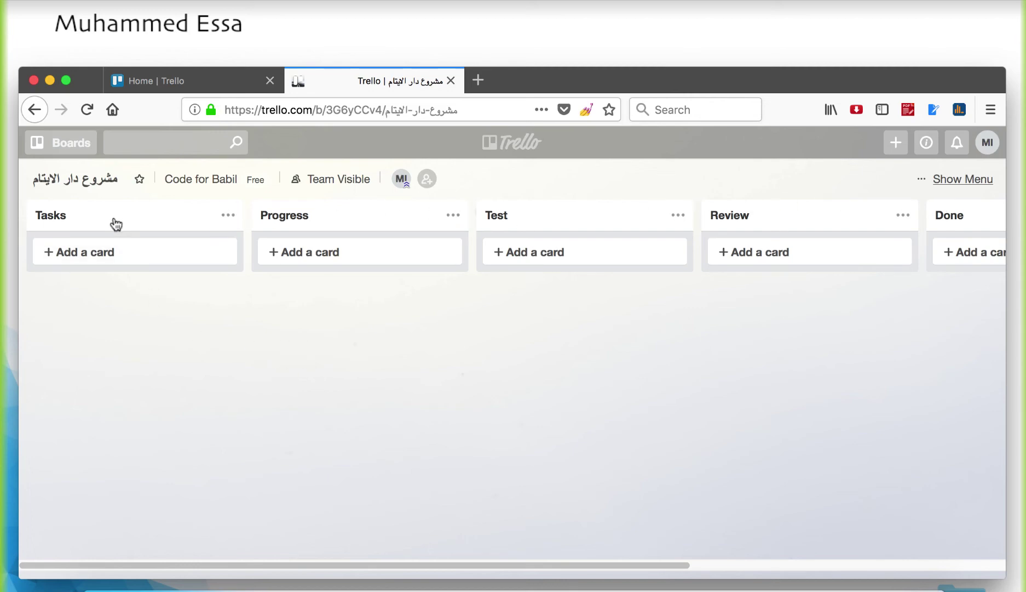
- Add a card titled "Regster page front end" to the Tasks list
click(124, 253)
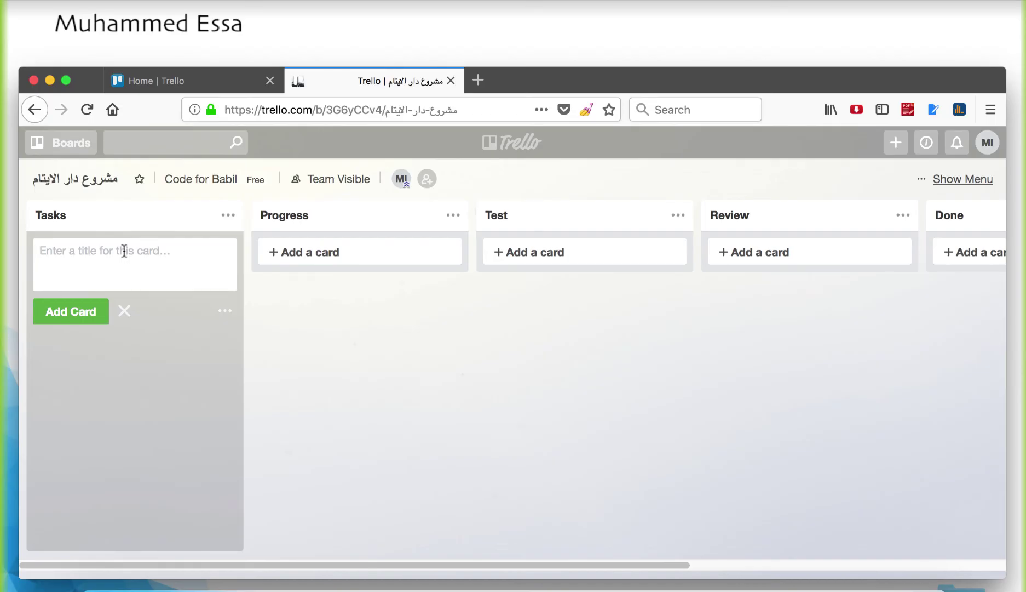
text(Regitration)
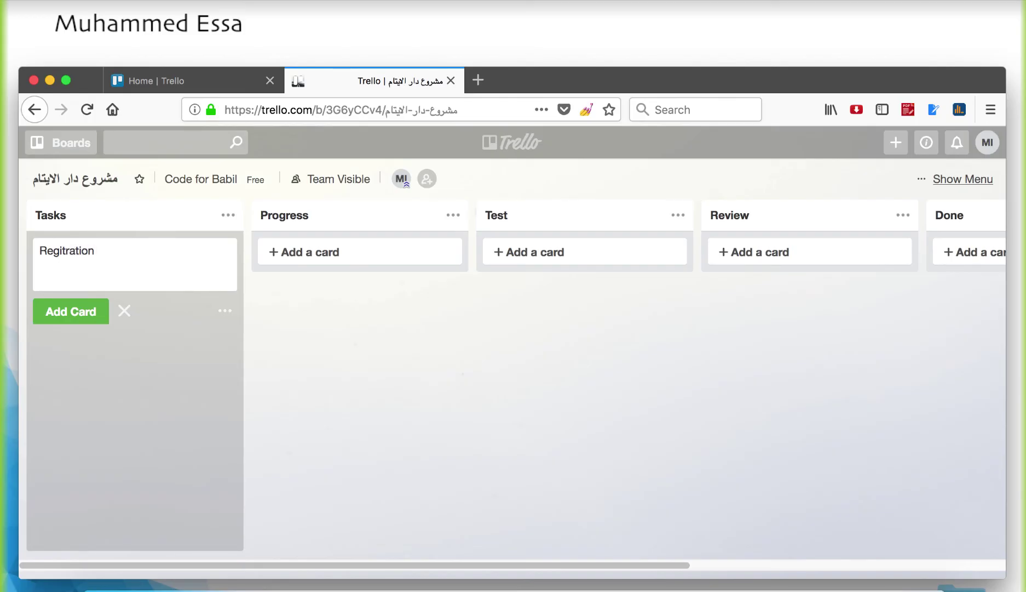
key(BackSpace)
key(BackSpace)
key(BackSpace)
key(BackSpace)
key(BackSpace)
key(BackSpace)
key(BackSpace)
key(BackSpace)
text(tis)
key(BackSpace)
key(BackSpace)
key(BackSpace)
text(ster page fornt)
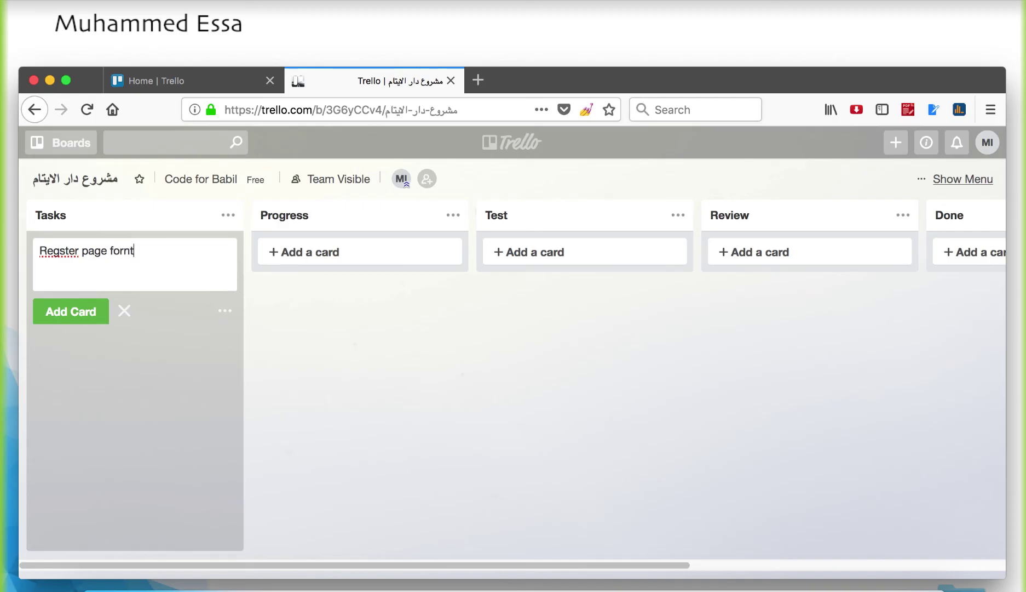
key(BackSpace)
key(BackSpace)
key(BackSpace)
key(BackSpace)
text(ront end)
click(60, 312)
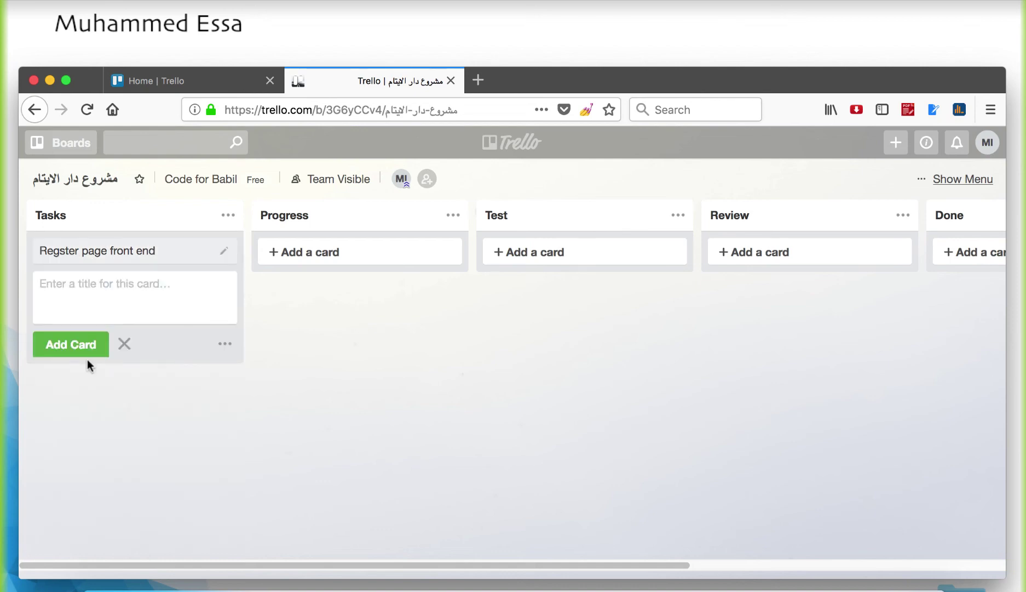
- Open the "Regster page front end" card, copy its full title, and close the card
click(95, 252)
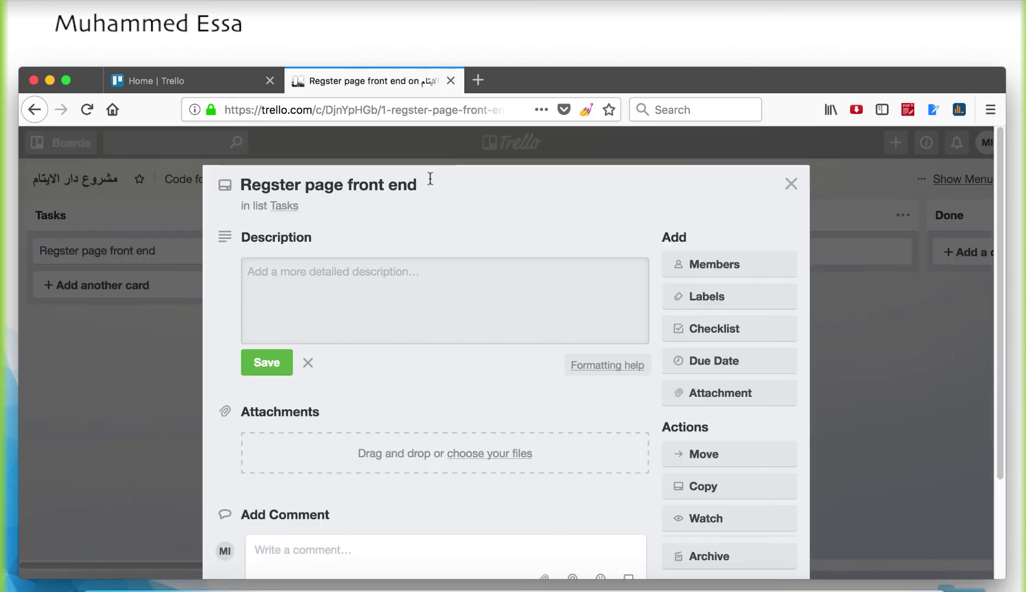
click(430, 179)
key(super+c)
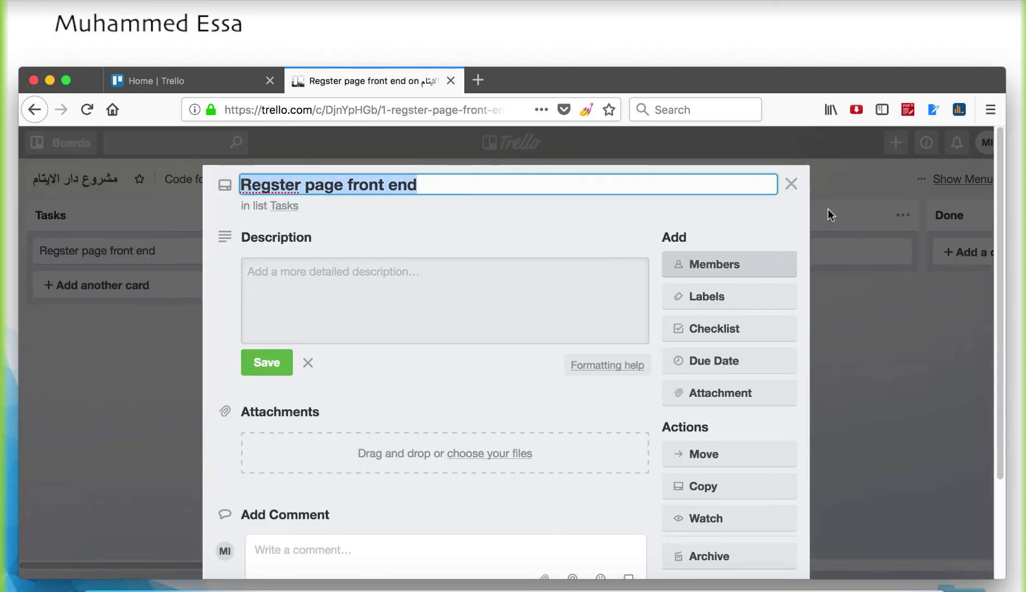
click(822, 198)
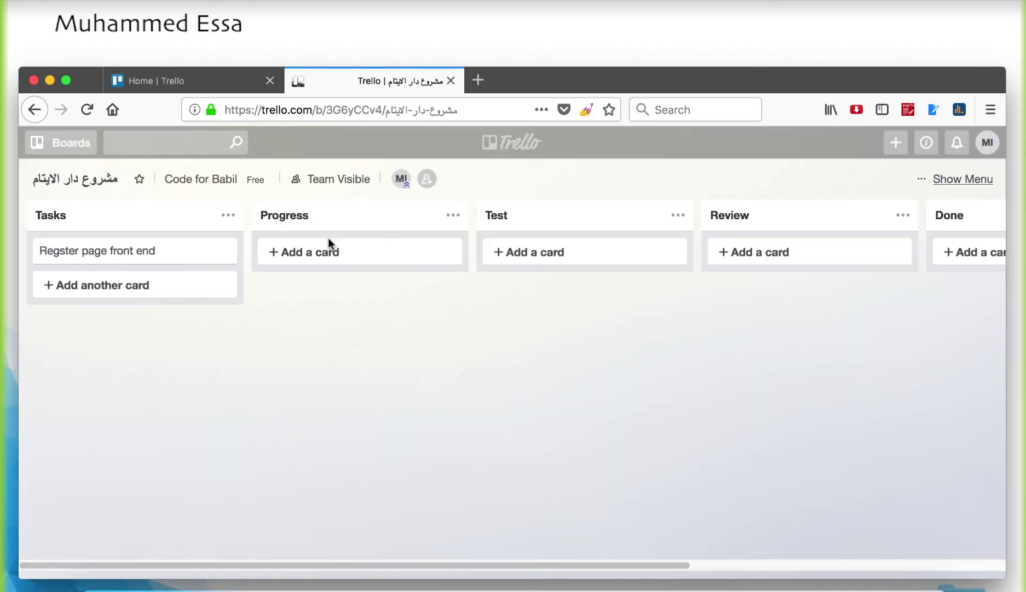
- Add a second Tasks card from the copied title, reworded as "Regster page backend end"
click(162, 288)
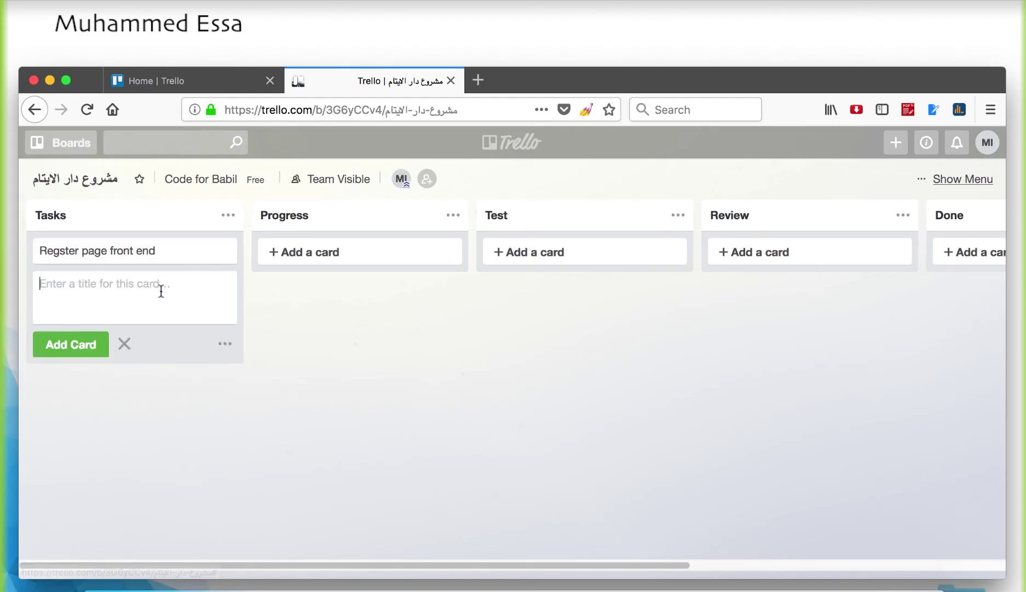
key(super+v)
drag(110, 283, 217, 281)
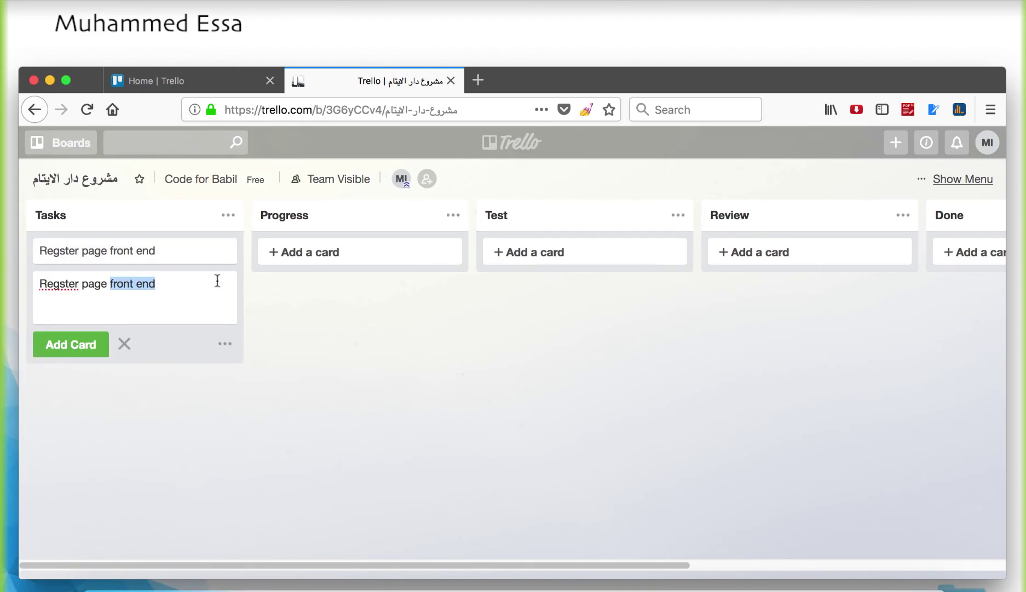
double_click(127, 284)
text(bacjk)
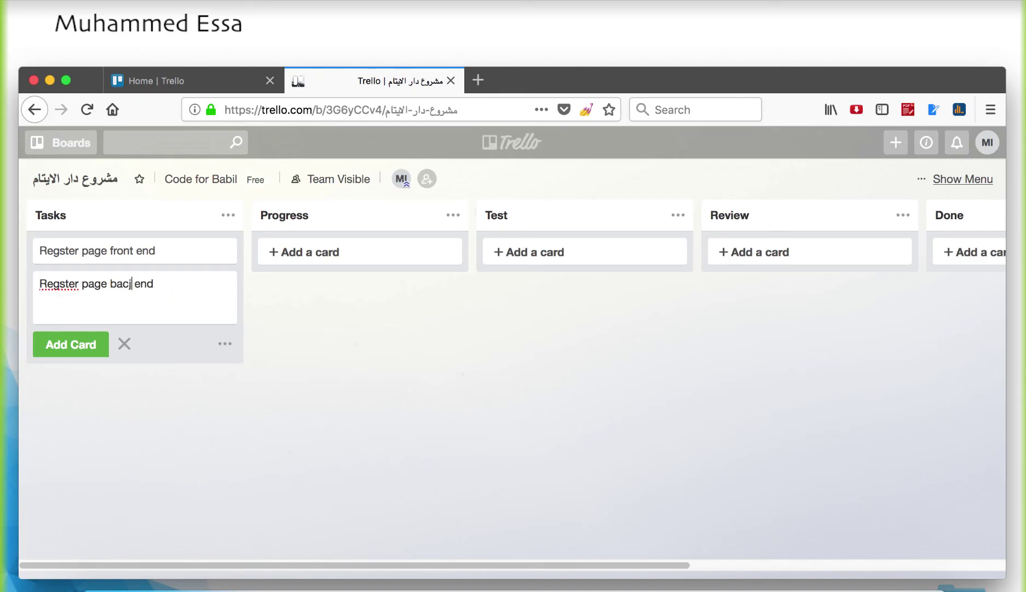
key(BackSpace)
key(BackSpace)
text(kend)
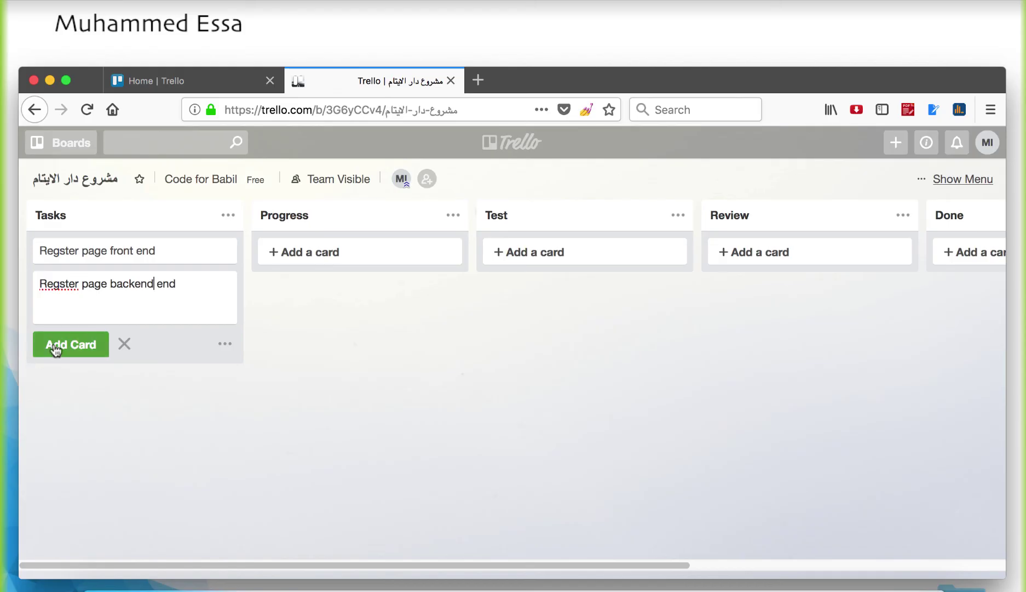
click(55, 349)
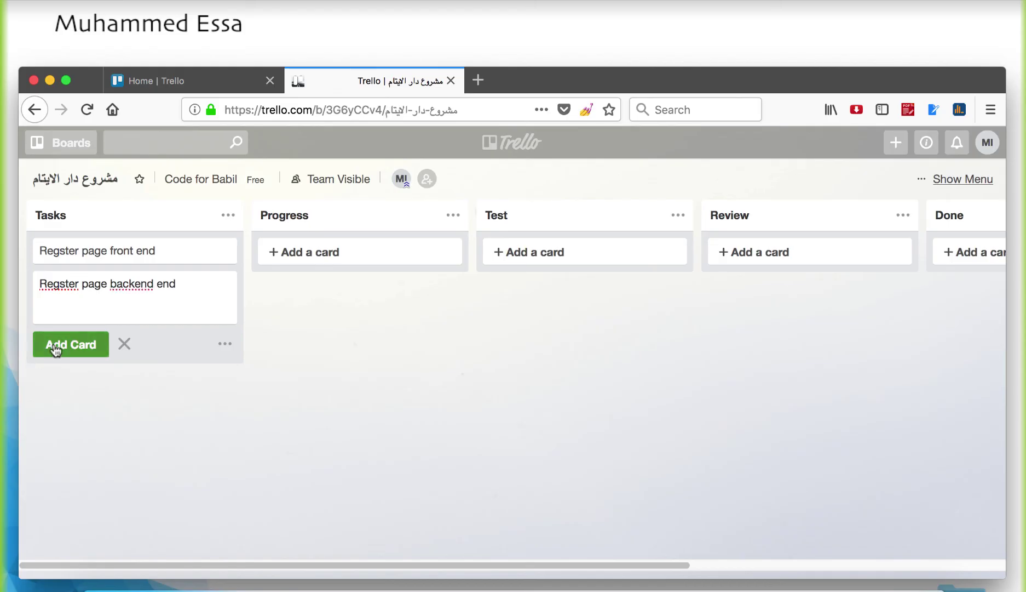
- Add a third Tasks card from the copied title, reworded as "Regster database"
key(super+v)
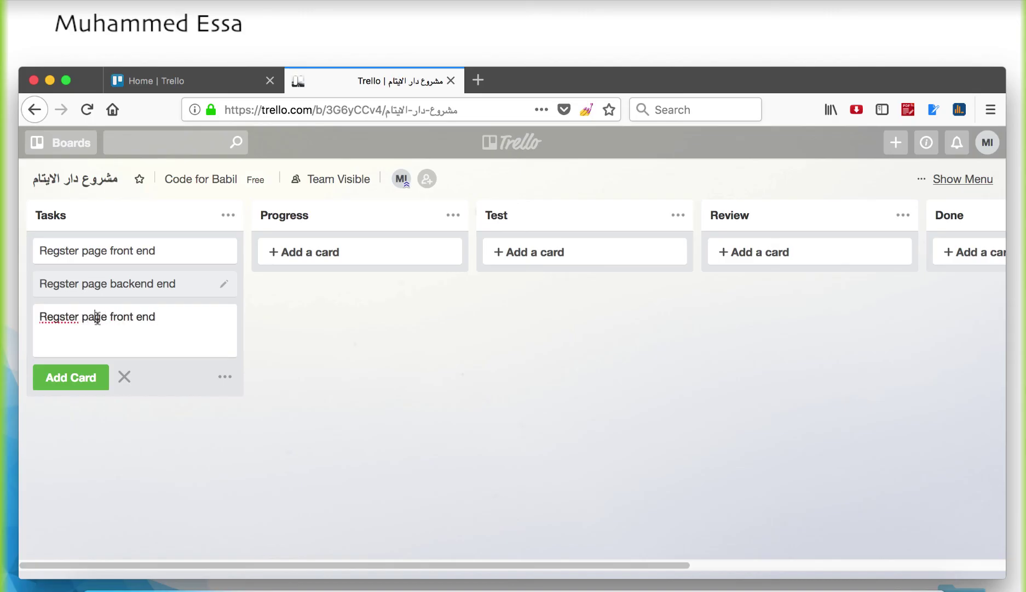
double_click(97, 318)
key(BackSpace)
shift+click(130, 313)
text(database)
key(Return)
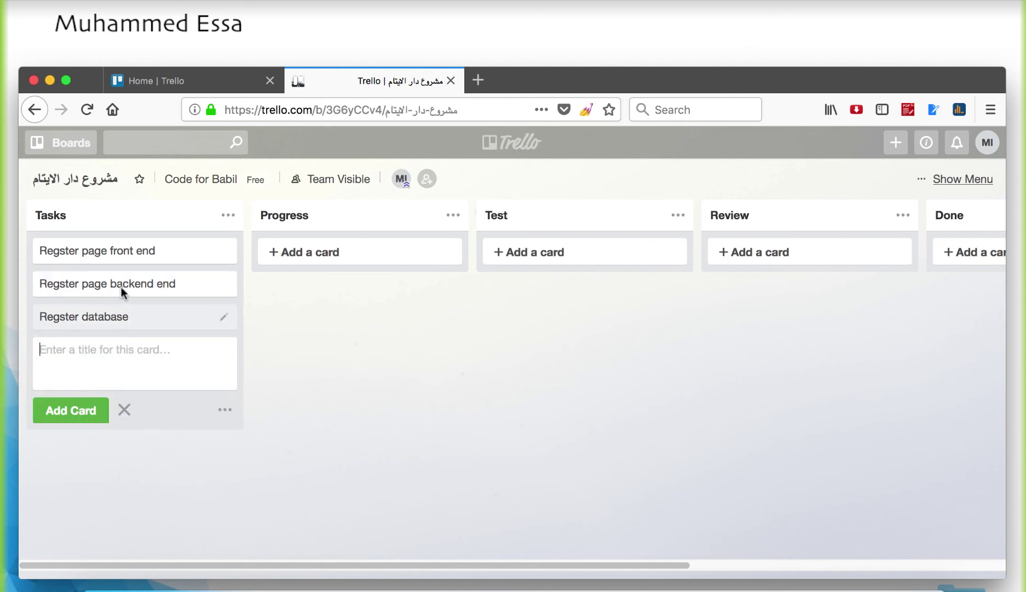
click(124, 286)
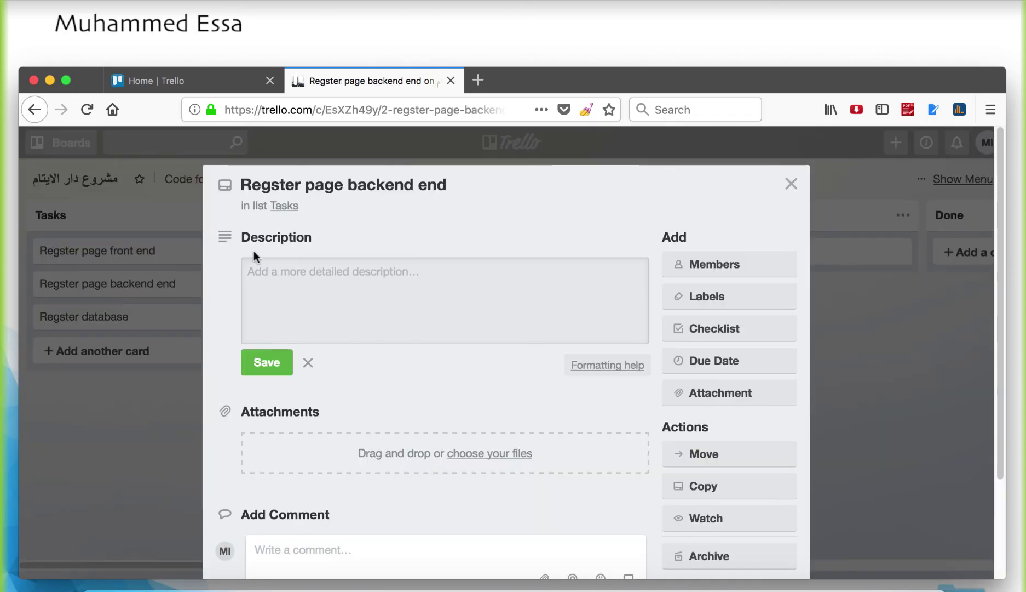
click(368, 186)
double_click(320, 186)
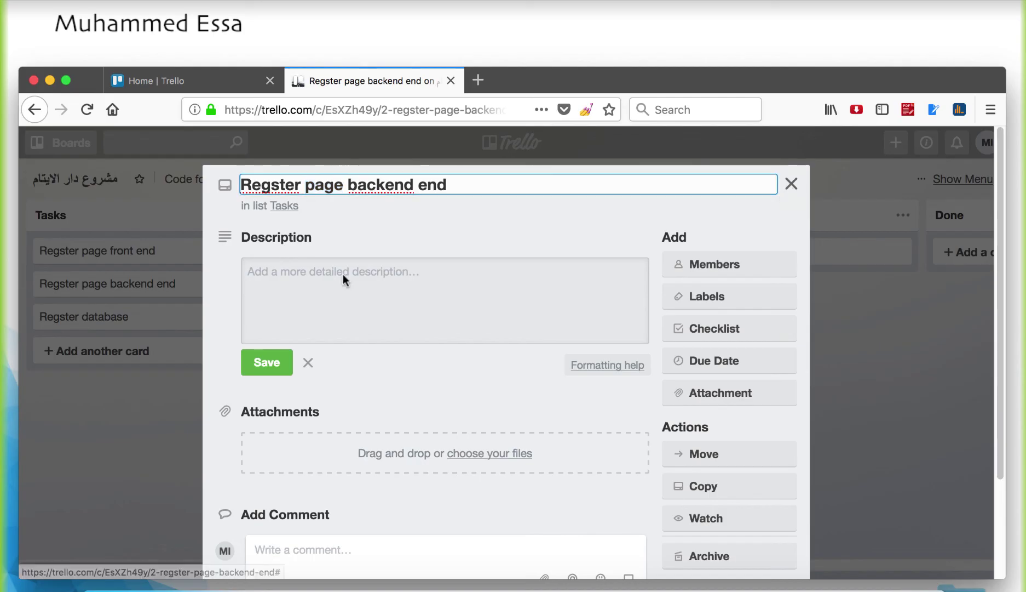
click(164, 350)
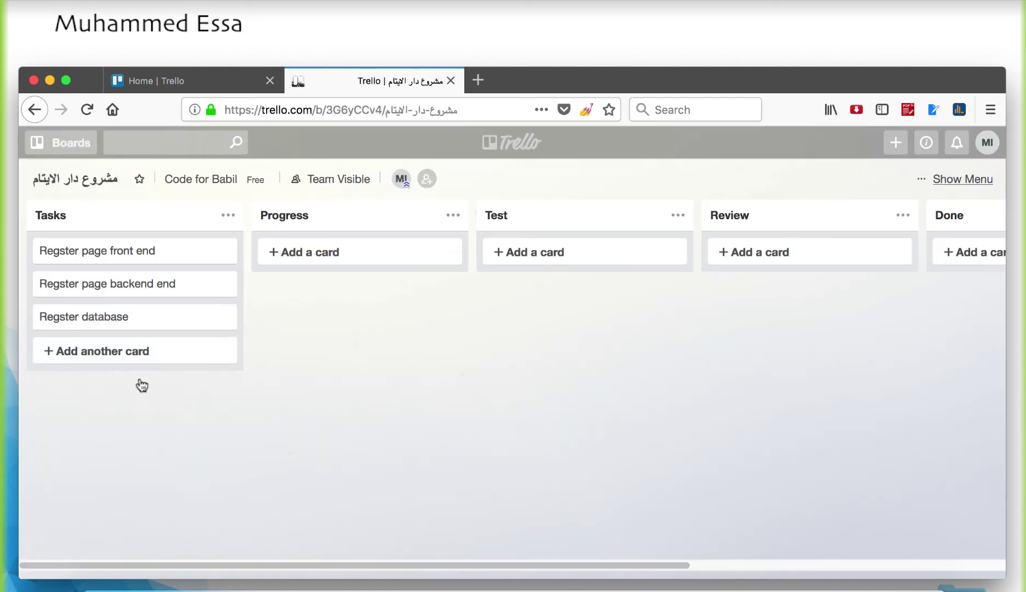
- Add a Tasks card from the copied title, reworded as "Login page front end"
click(88, 349)
key(super+v)
double_click(56, 349)
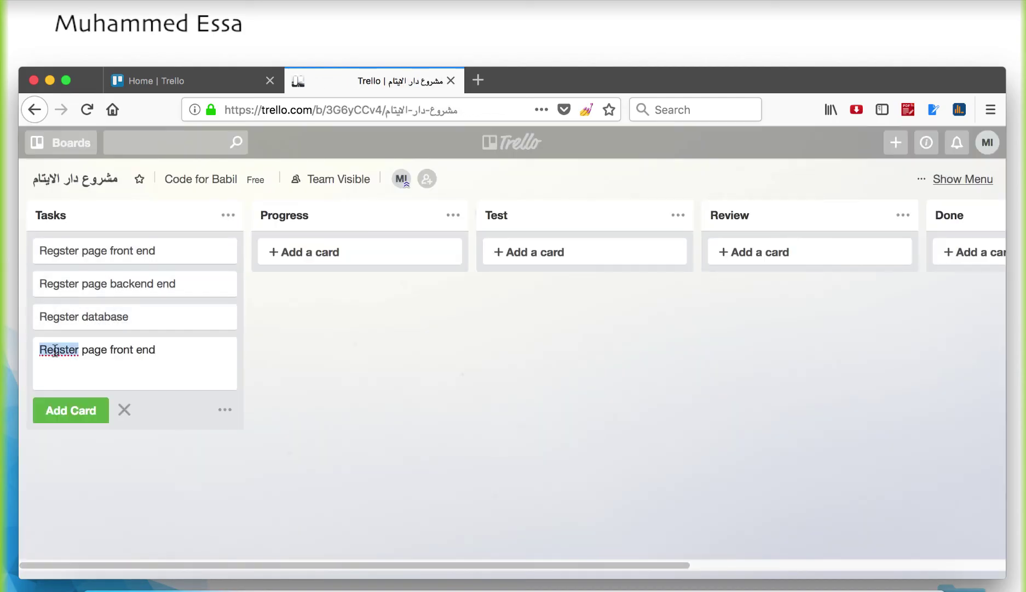
text(Lg)
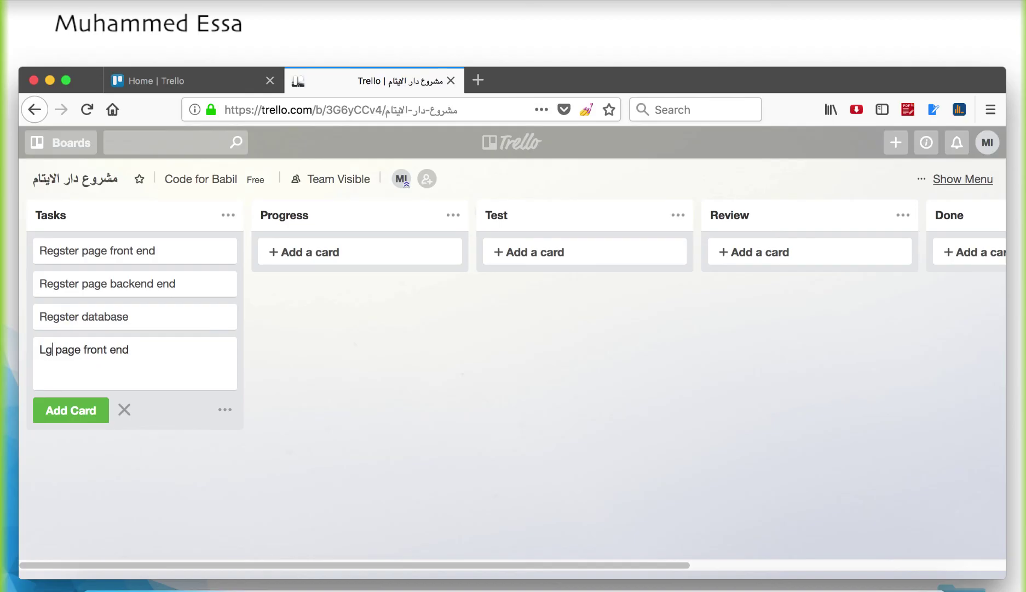
key(BackSpace)
text(ogin)
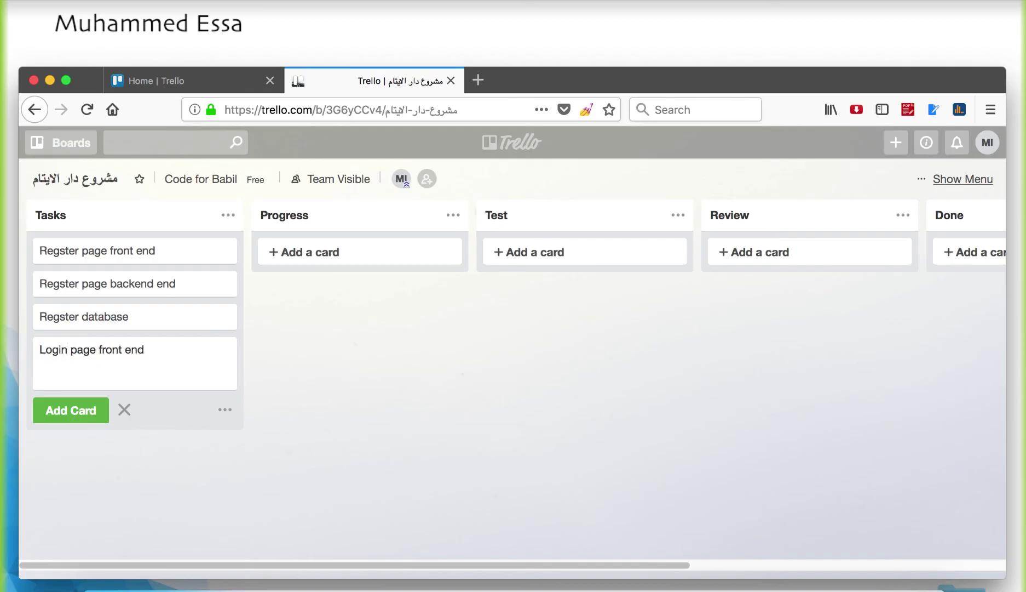
click(91, 406)
- Add another Tasks card from the copied title, replacing "front" with "backend" to read "Regster page backend end"
key(super+v)
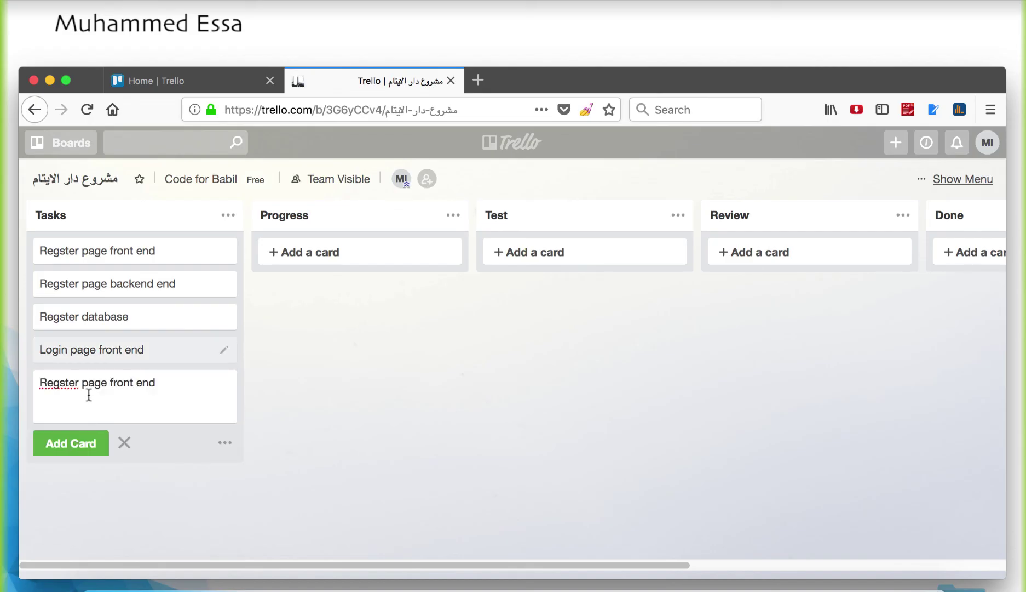
double_click(115, 382)
text(backend)
click(79, 442)
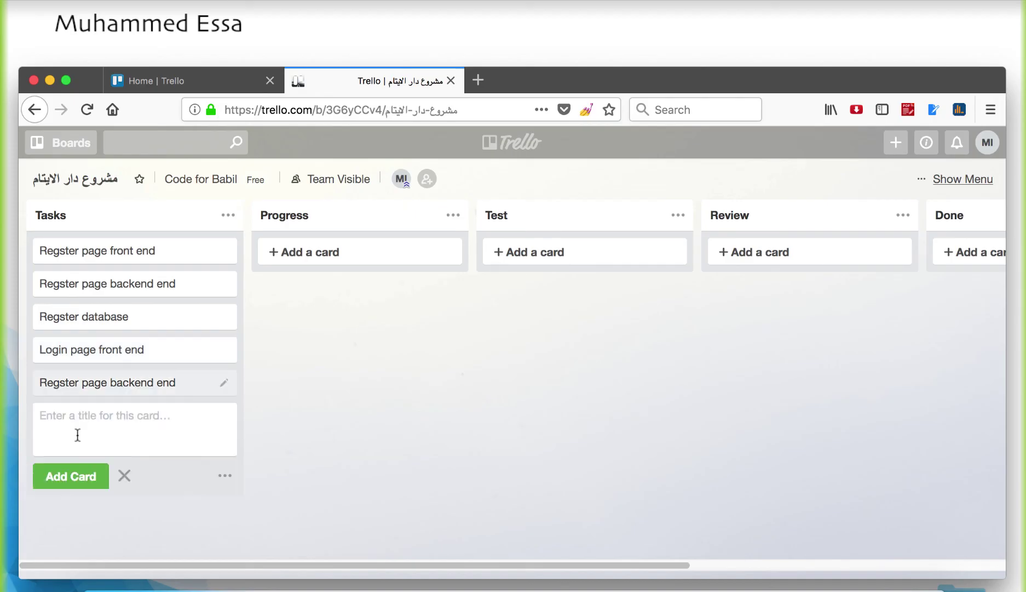
- Open the newest Tasks card, shorten its title to "Regster page backend", and close the card
click(164, 387)
double_click(548, 182)
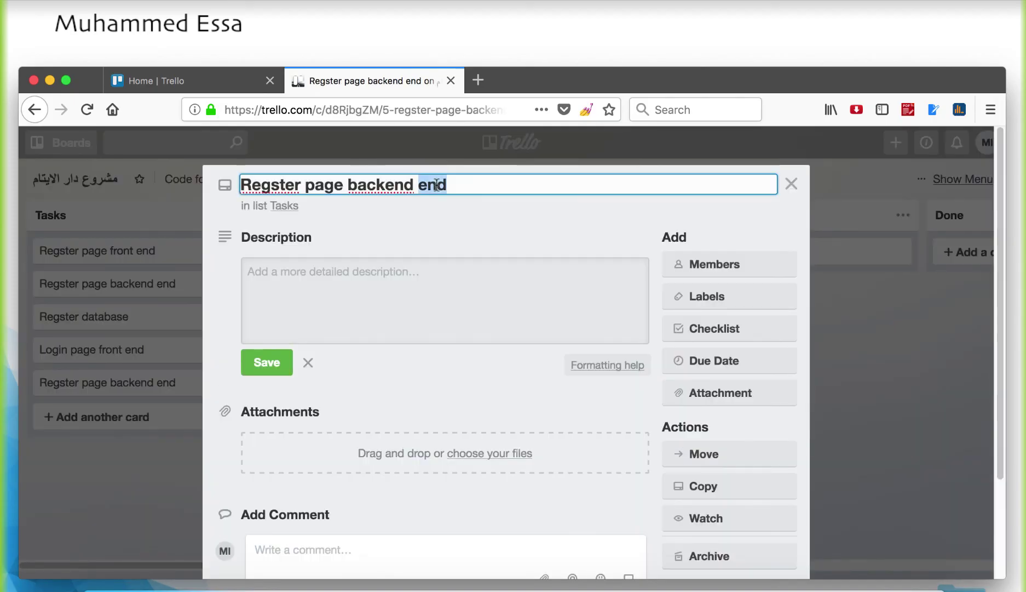
key(BackSpace)
click(792, 184)
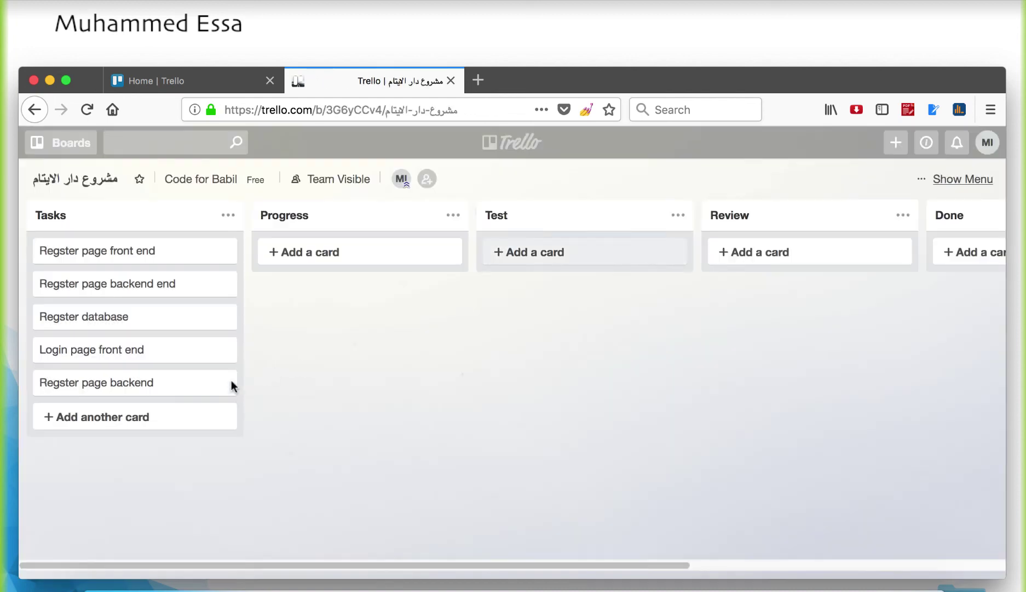
- Add a Tasks card from the copied title, reworded as "Regster page database"
click(138, 409)
text(Regster page front end)
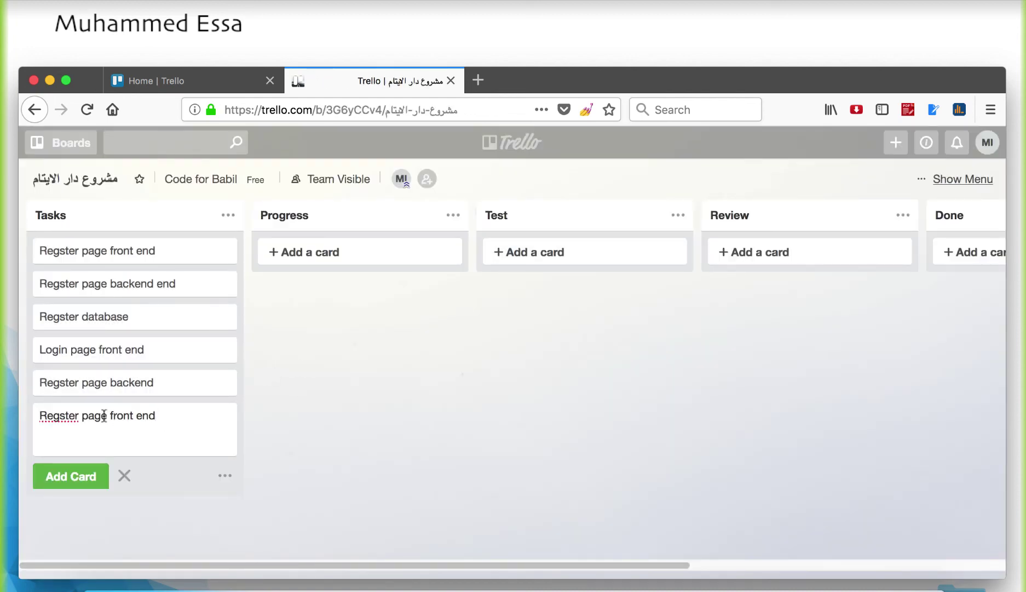
drag(110, 412, 225, 412)
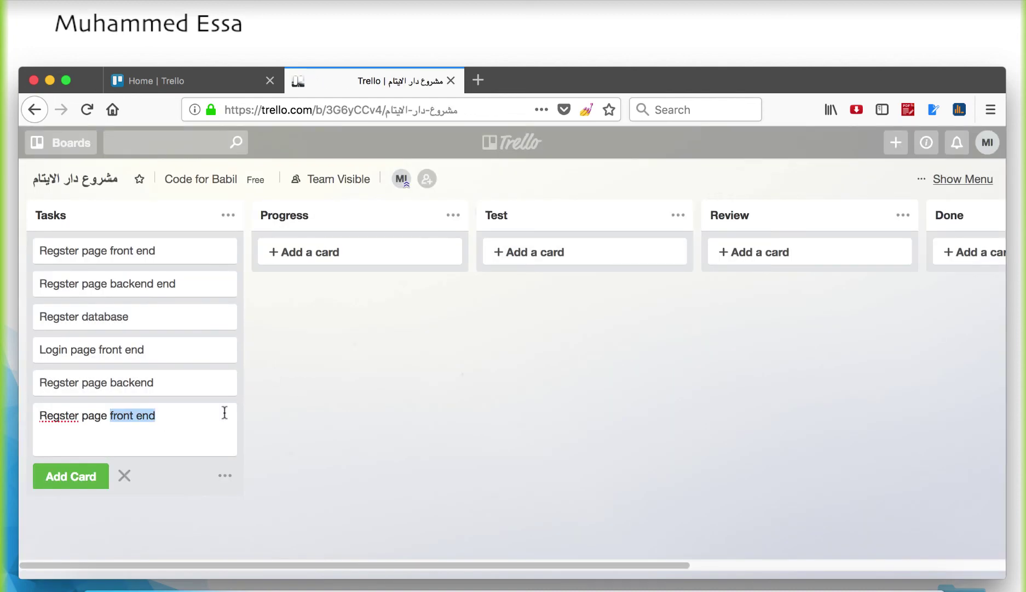
text(database)
click(79, 476)
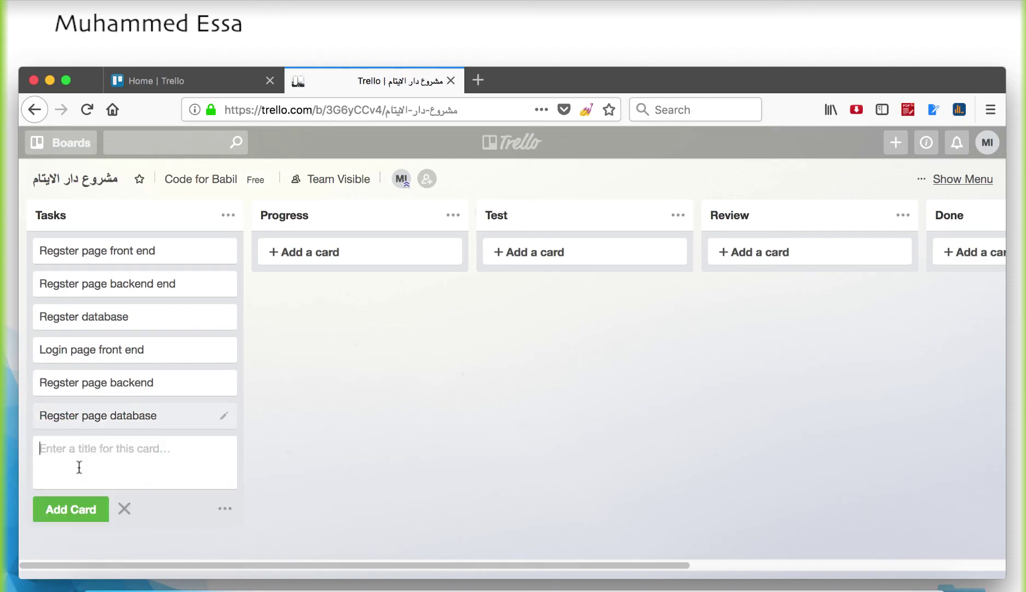
- Add a Tasks card titled "admin panel page front end", copying its full title before adding it
text(admi)
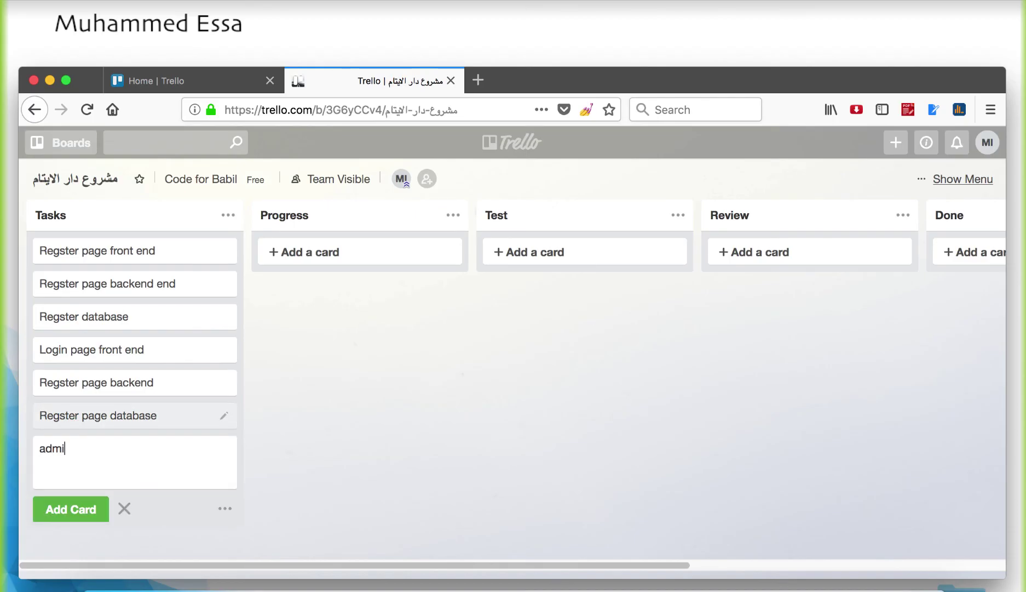
text(n panel Regster page front end)
text(Regster page front end)
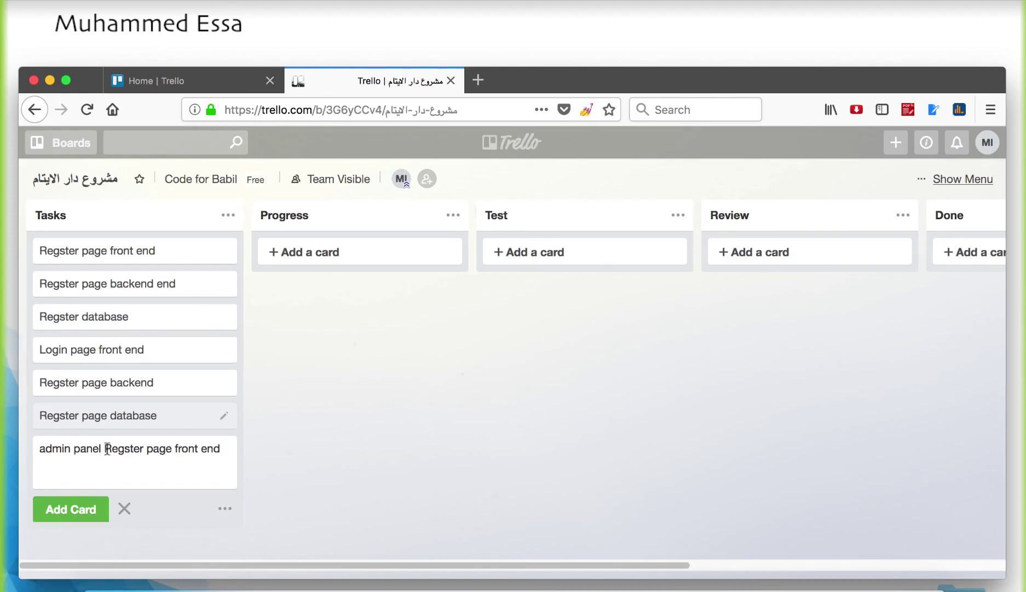
drag(106, 449, 34, 448)
key(BackSpace)
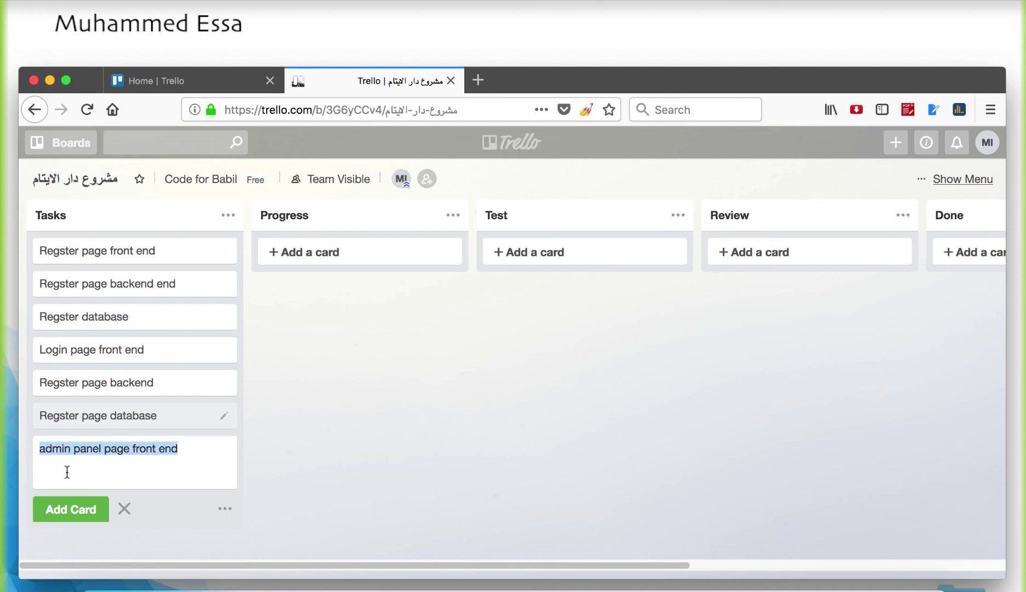
key(super+c)
click(66, 513)
- Add a Tasks card from the copied admin panel title, reworded as "admin panel page back end"
key(super+v)
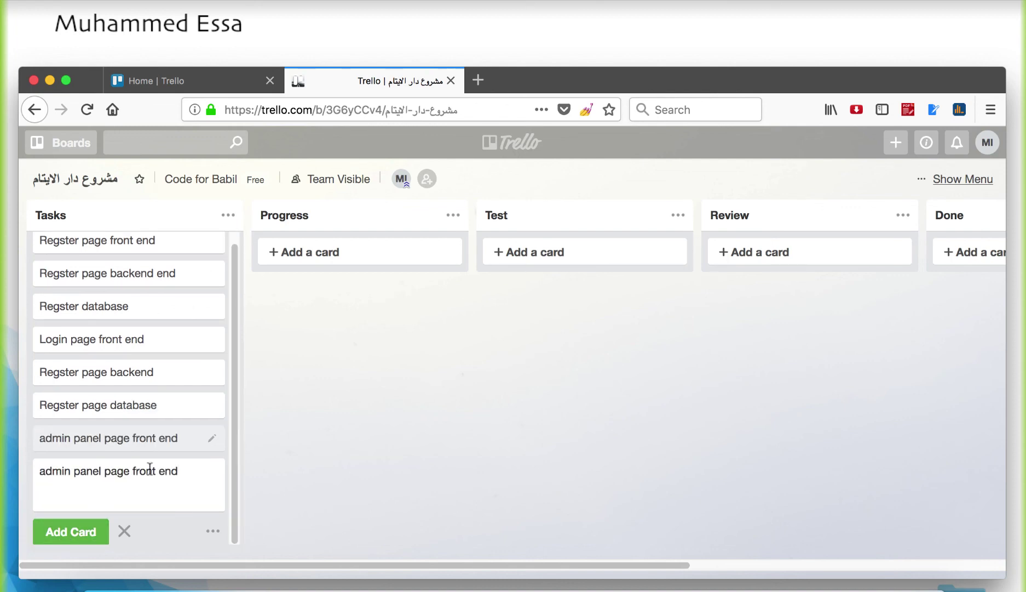
double_click(150, 468)
text(back)
click(85, 536)
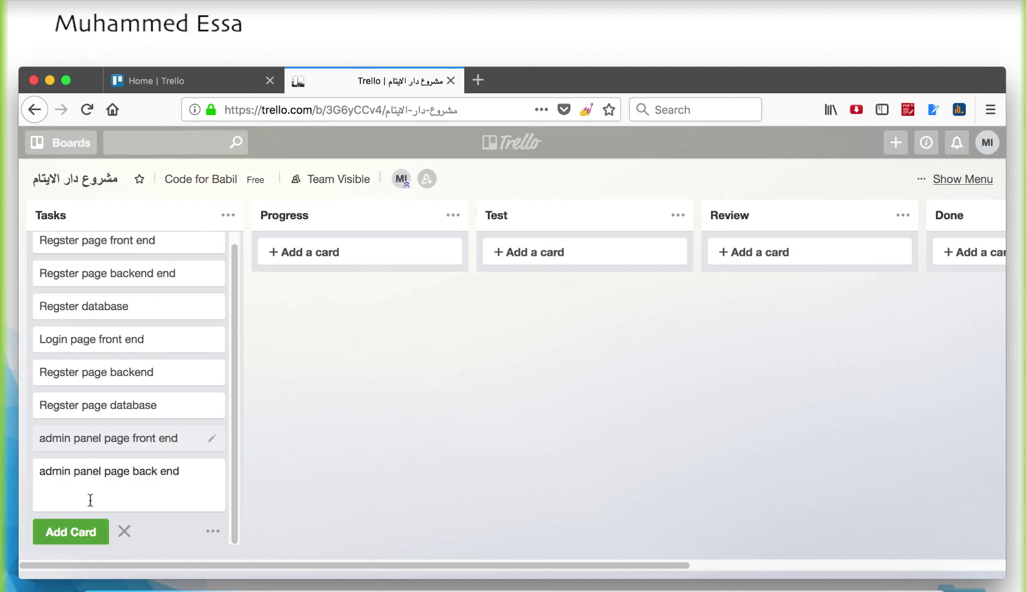
- Add a Tasks card from the copied title, reworded as "admin panel page database", and close the card entry
key(super+v)
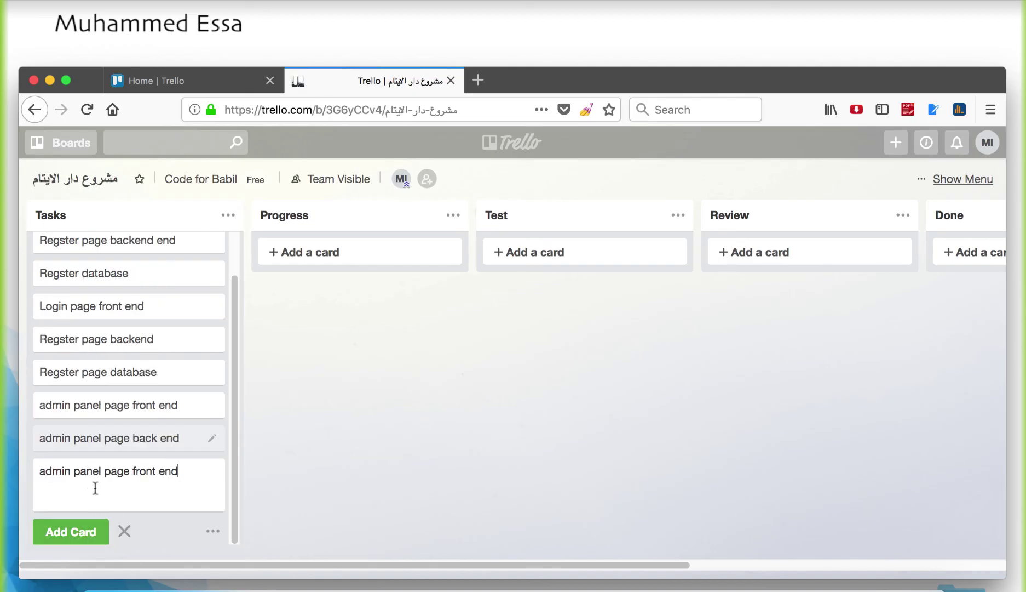
click(133, 471)
shift+click(194, 472)
text(database)
click(103, 529)
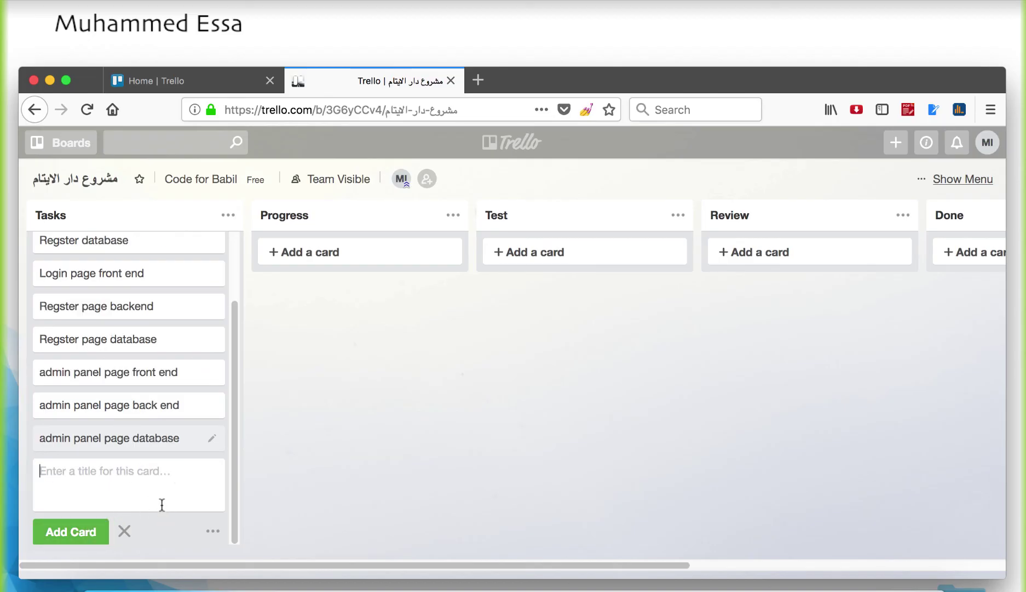
click(295, 432)
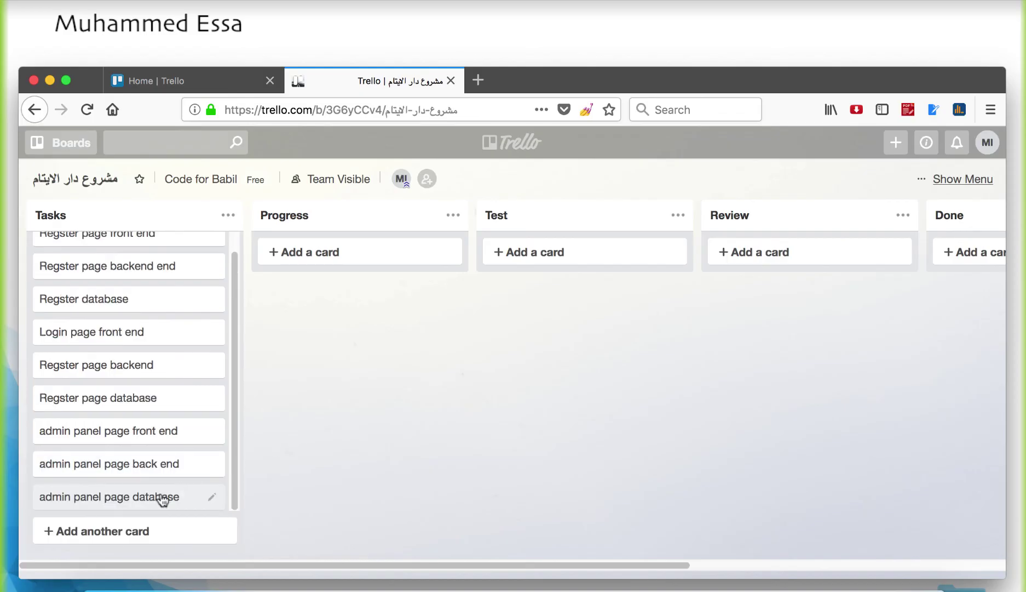
scroll(161, 500, up, 1)
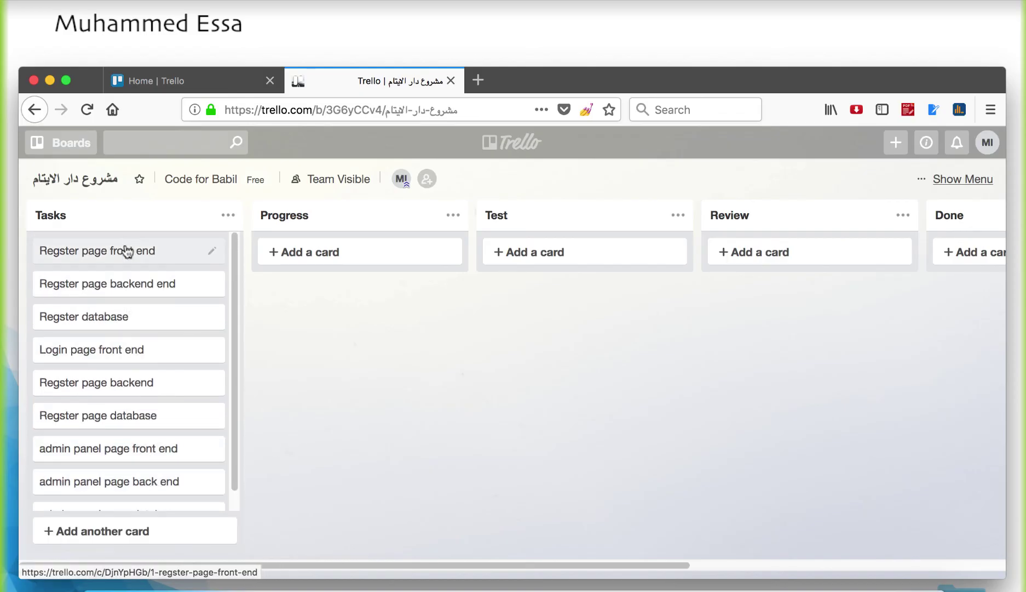
scroll(131, 471, down, 1)
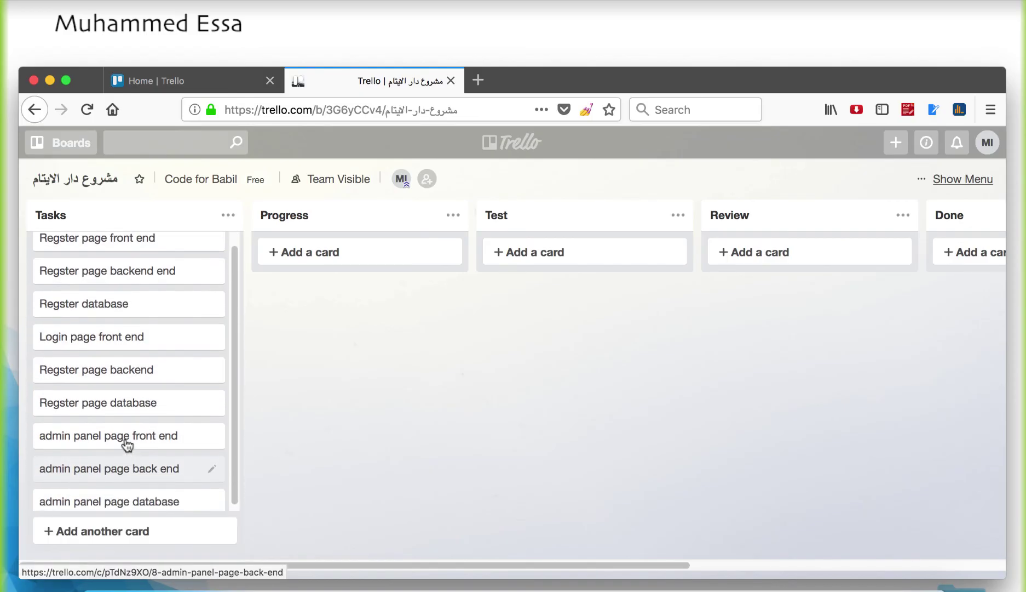
scroll(142, 294, up, 1)
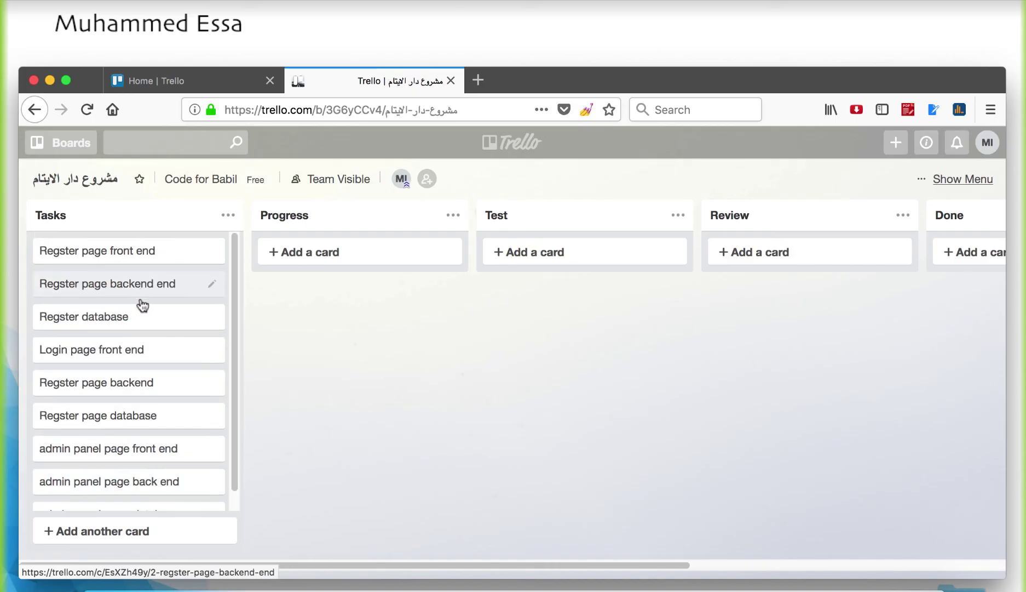